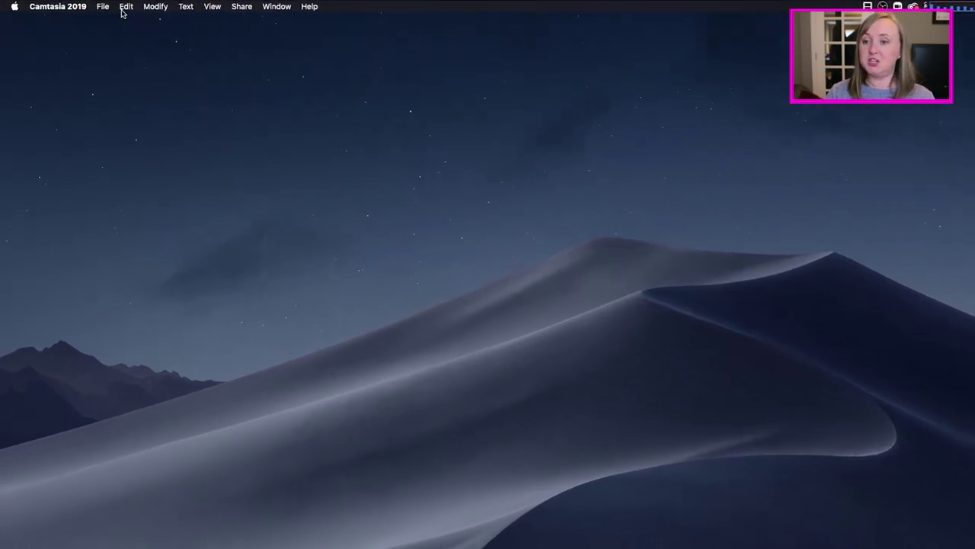
Create a new project and enlarge its timeline area
{"action": "left_click", "coordinate": [101, 6]}
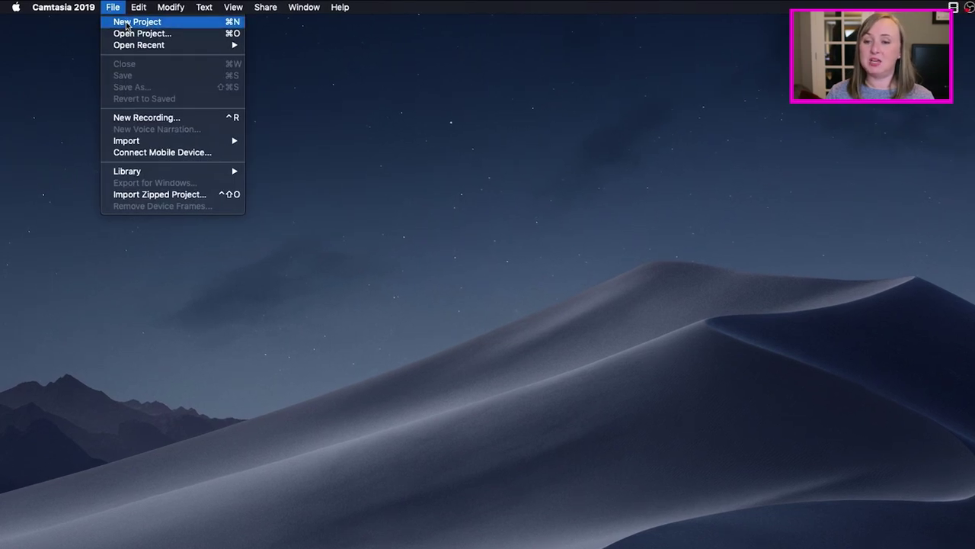
{"action": "left_click", "coordinate": [127, 22]}
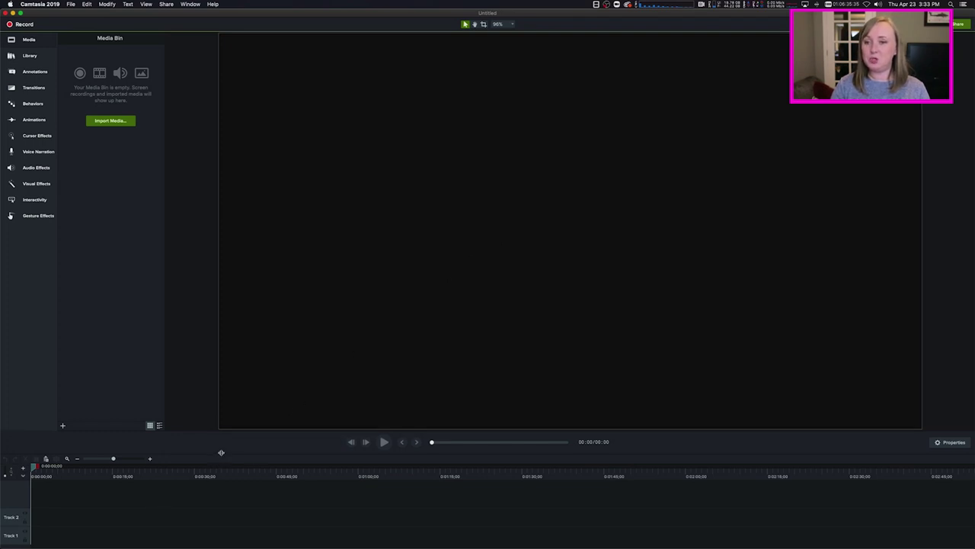
{"action": "left_click_drag", "start_coordinate": [221, 451], "coordinate": [223, 401]}
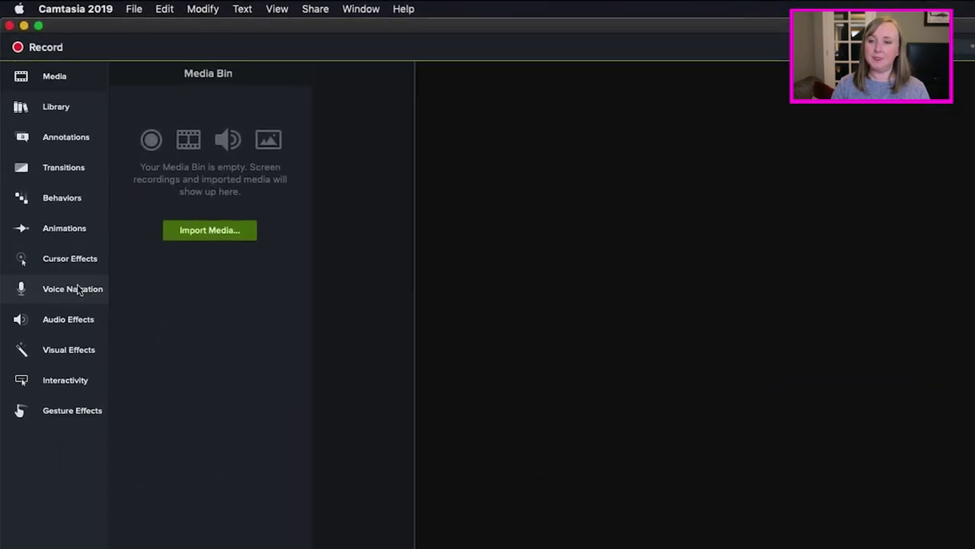
Look through the media bin and the available transitions, behaviors, cursor effects and animations
{"action": "left_click", "coordinate": [66, 87]}
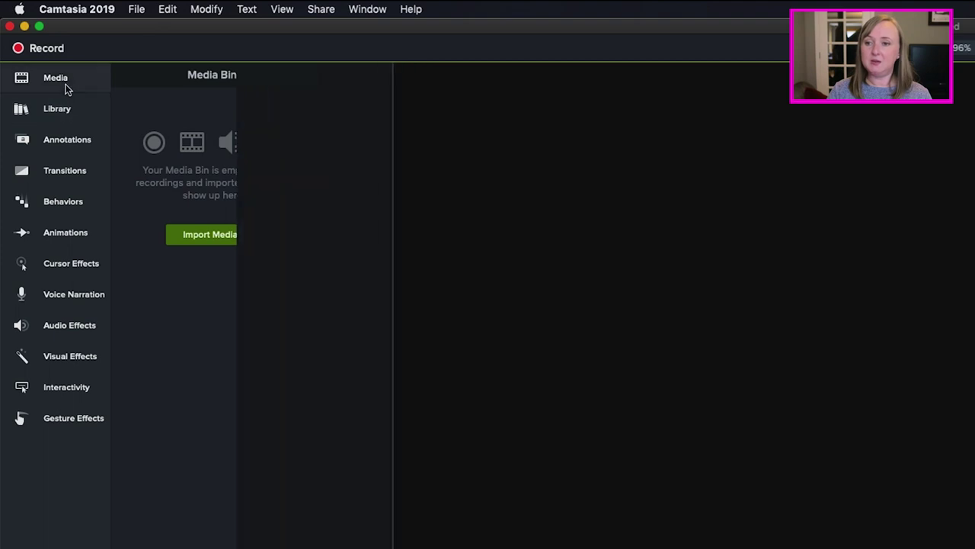
{"action": "left_click", "coordinate": [66, 88]}
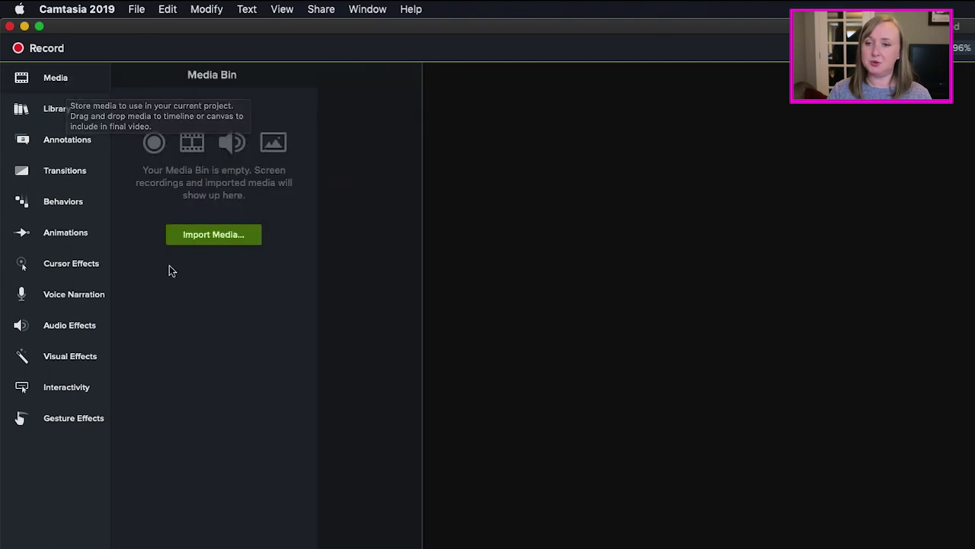
{"action": "left_click", "coordinate": [89, 180]}
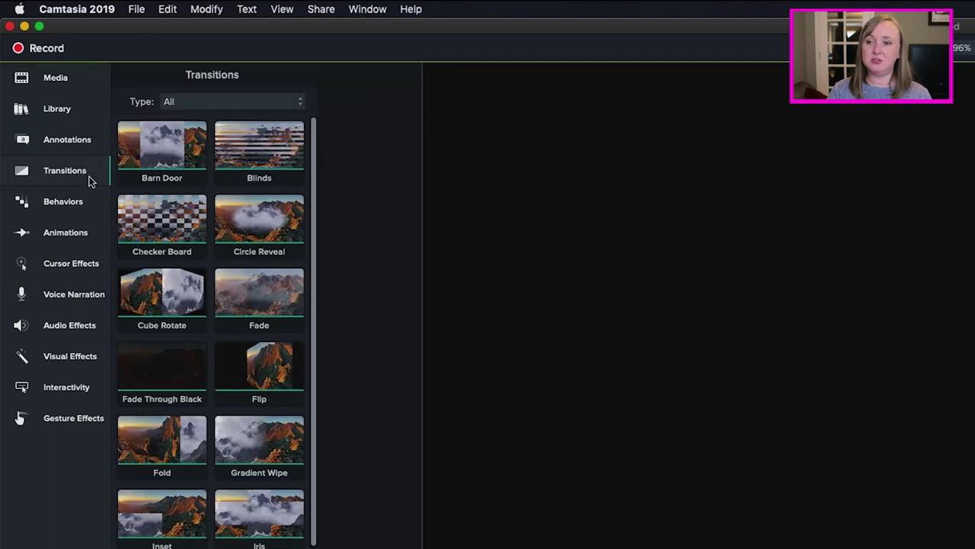
{"action": "left_click", "coordinate": [83, 203]}
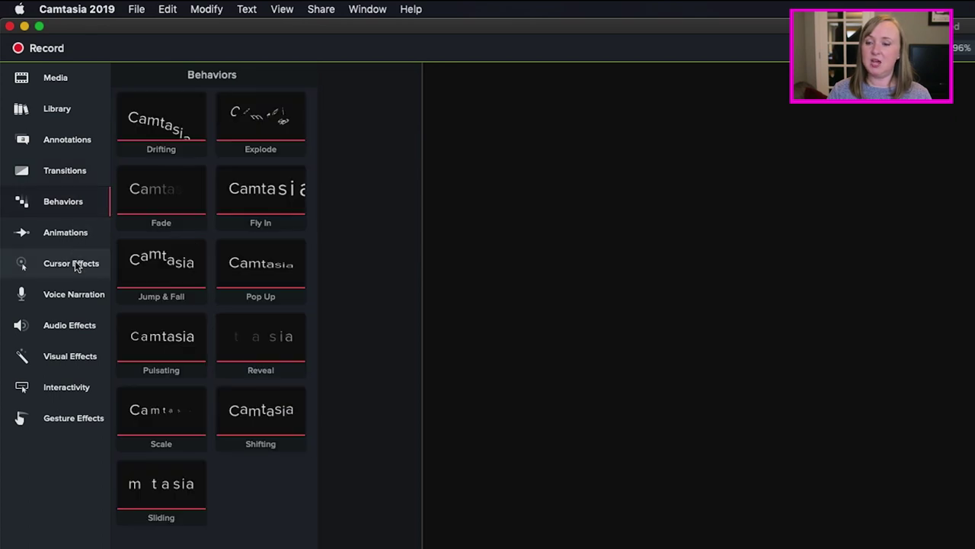
{"action": "left_click", "coordinate": [77, 266]}
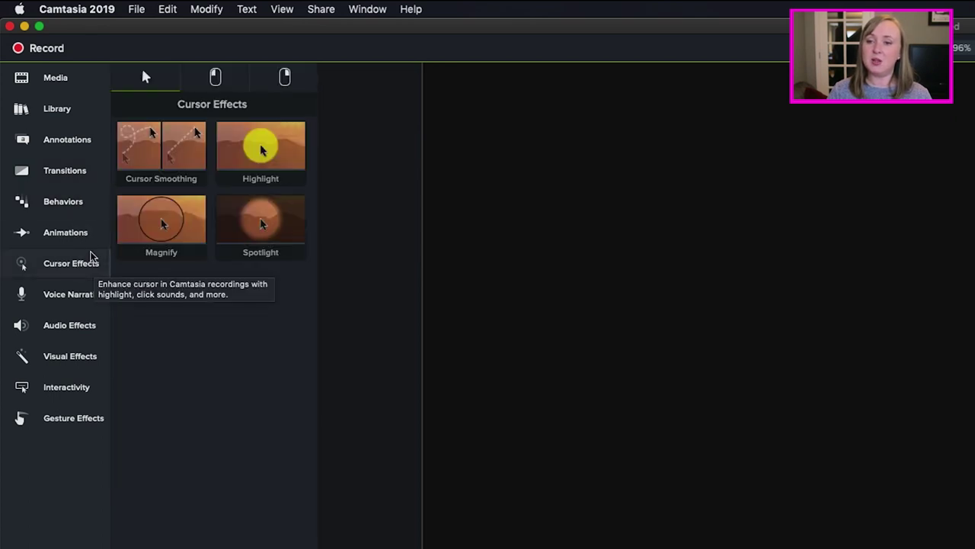
{"action": "left_click", "coordinate": [88, 238]}
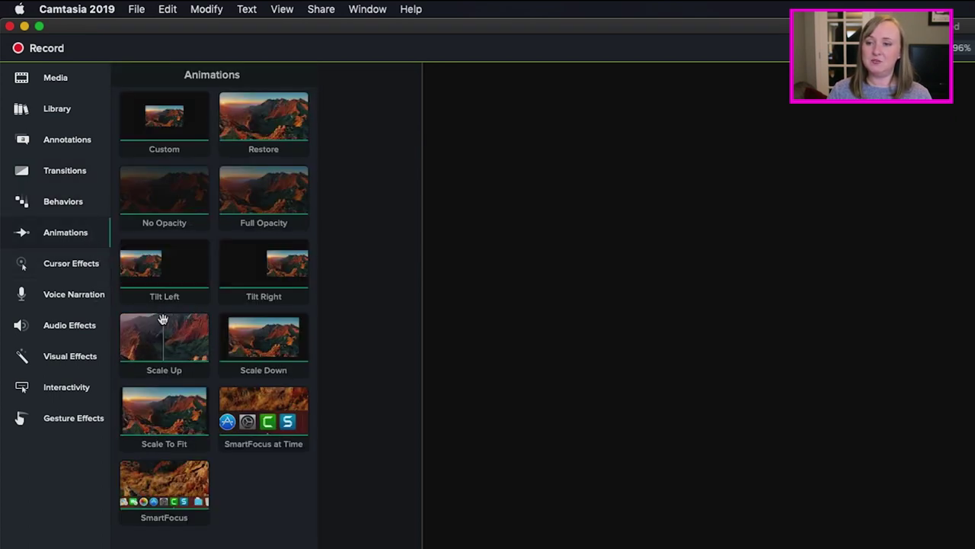
{"action": "left_click", "coordinate": [67, 202]}
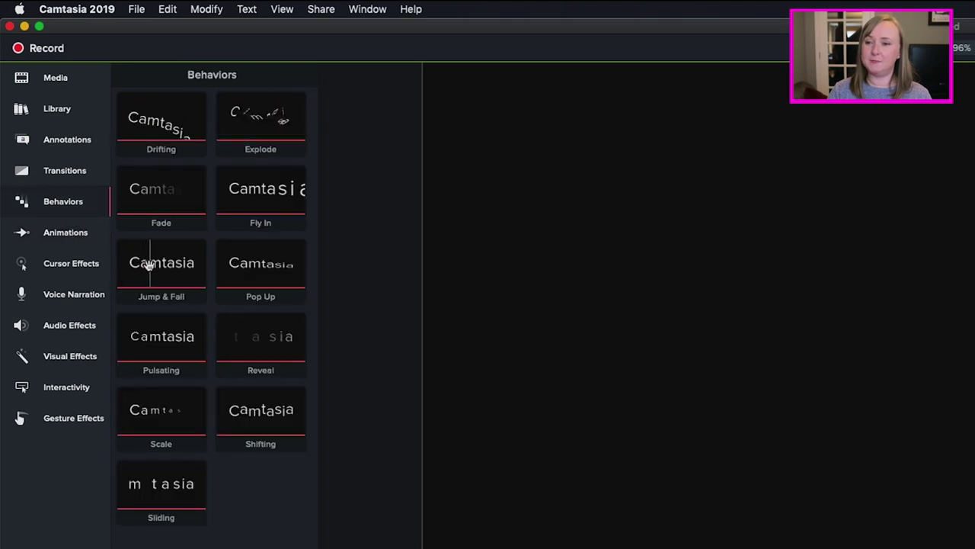
{"action": "left_click", "coordinate": [66, 171]}
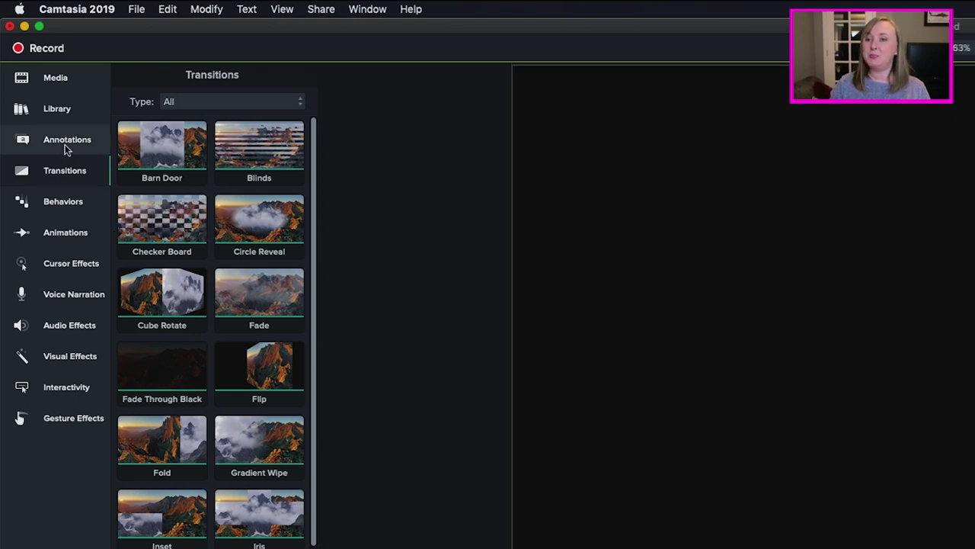
Import the recording Rec 4-23-2020 1.trec into the media bin and place it at the start of the timeline
{"action": "left_click", "coordinate": [61, 89]}
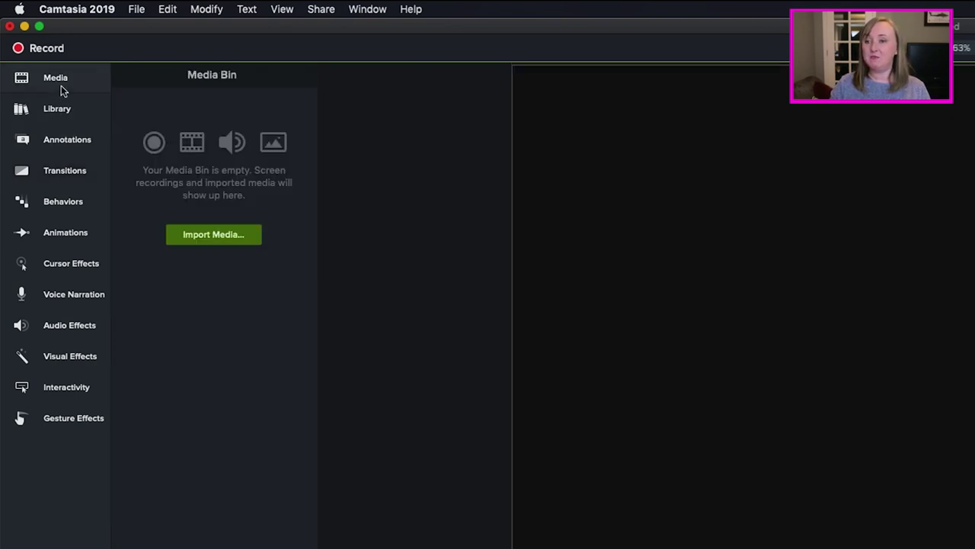
{"action": "left_click", "coordinate": [202, 227]}
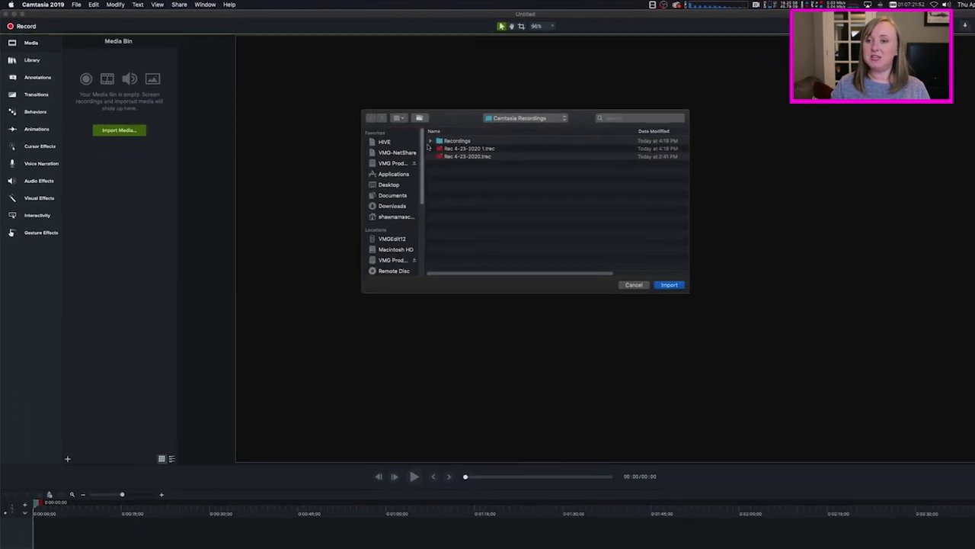
{"action": "left_click", "coordinate": [428, 148]}
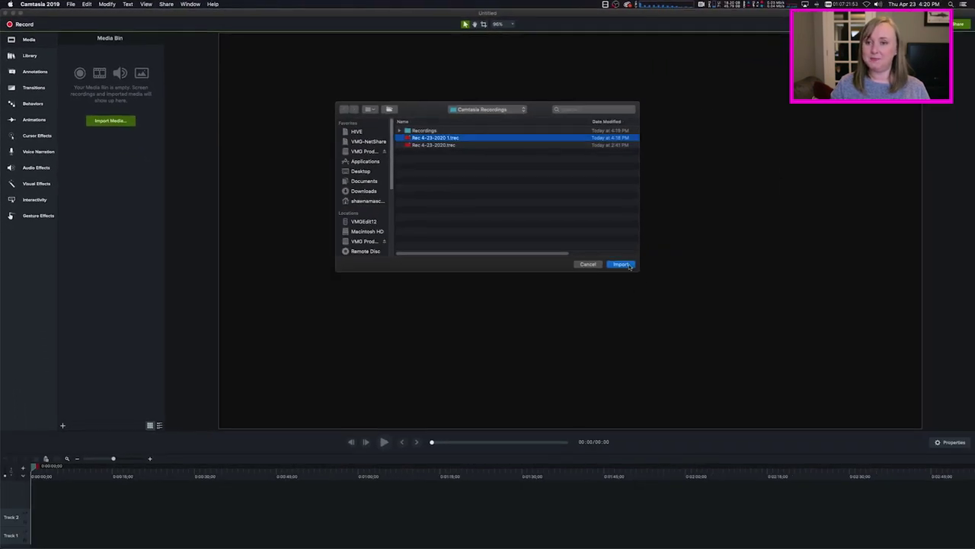
{"action": "left_click", "coordinate": [621, 265]}
{"action": "left_click_drag", "start_coordinate": [83, 55], "coordinate": [91, 525]}
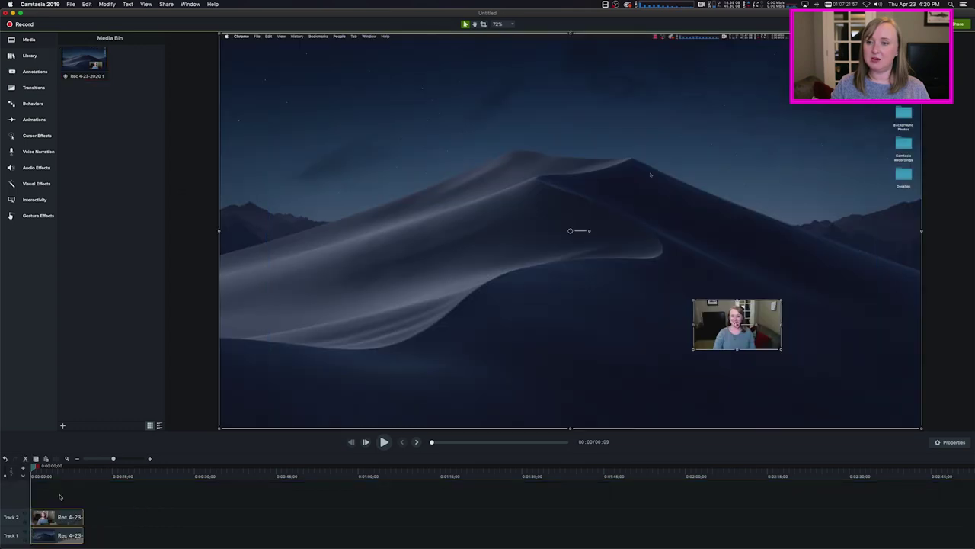
Enlarge the timeline and its tracks for detailed editing, and set the playhead to 0:00:01;02
{"action": "left_click_drag", "start_coordinate": [113, 460], "coordinate": [129, 459]}
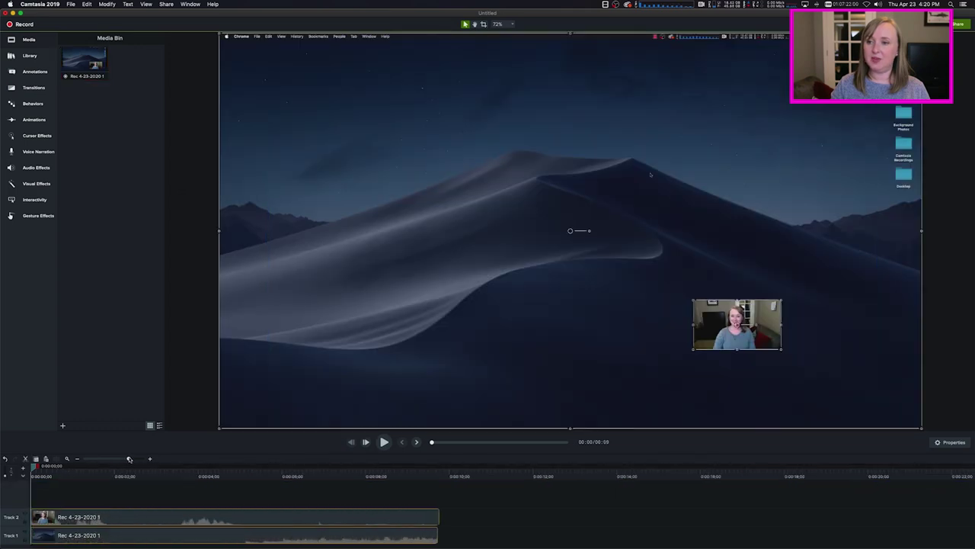
{"action": "left_click", "coordinate": [6, 476]}
{"action": "left_click_drag", "start_coordinate": [192, 453], "coordinate": [196, 406]}
{"action": "left_click_drag", "start_coordinate": [35, 423], "coordinate": [79, 422]}
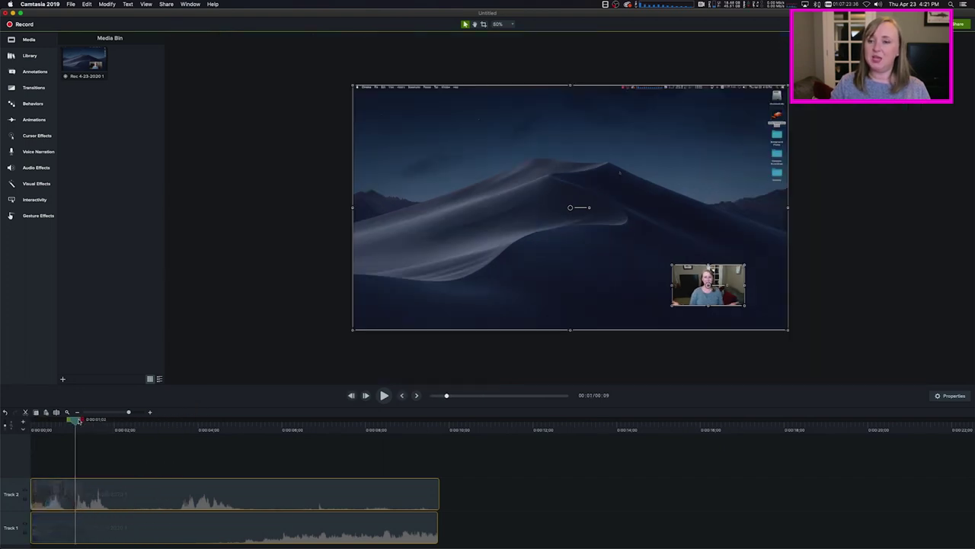
Enlarge the webcam clip to fill the whole canvas, and undo a trial deletion of that clip
{"action": "left_click", "coordinate": [685, 301]}
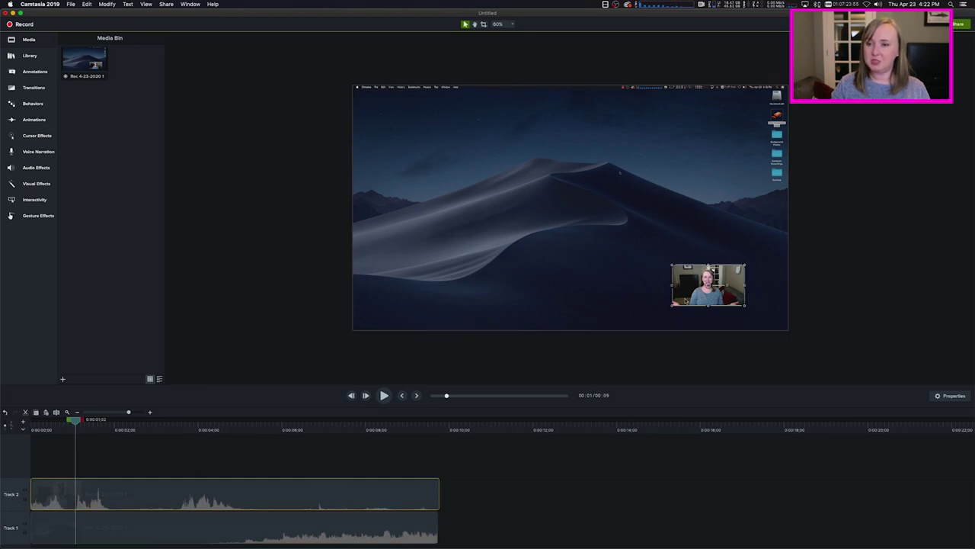
{"action": "left_click_drag", "start_coordinate": [681, 308], "coordinate": [786, 329]}
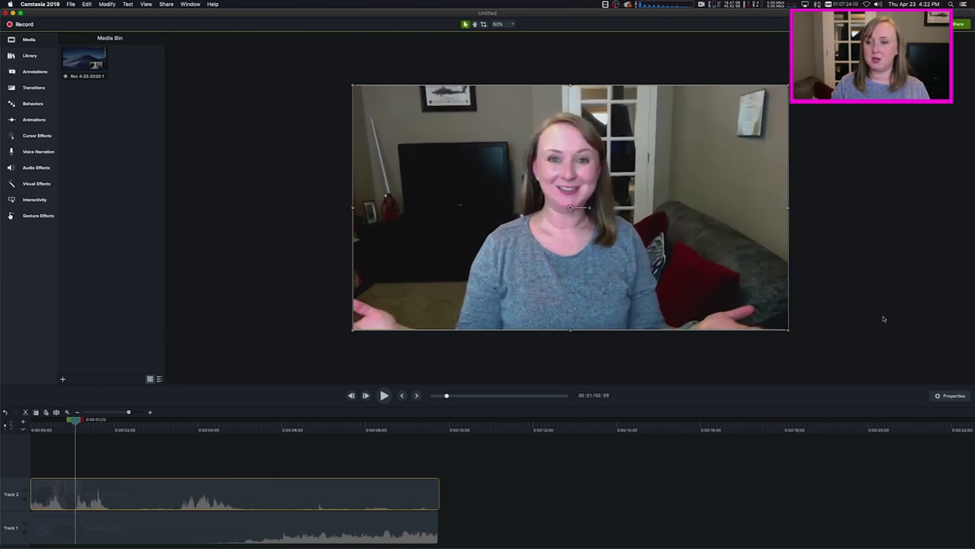
{"action": "key", "text": "Delete"}
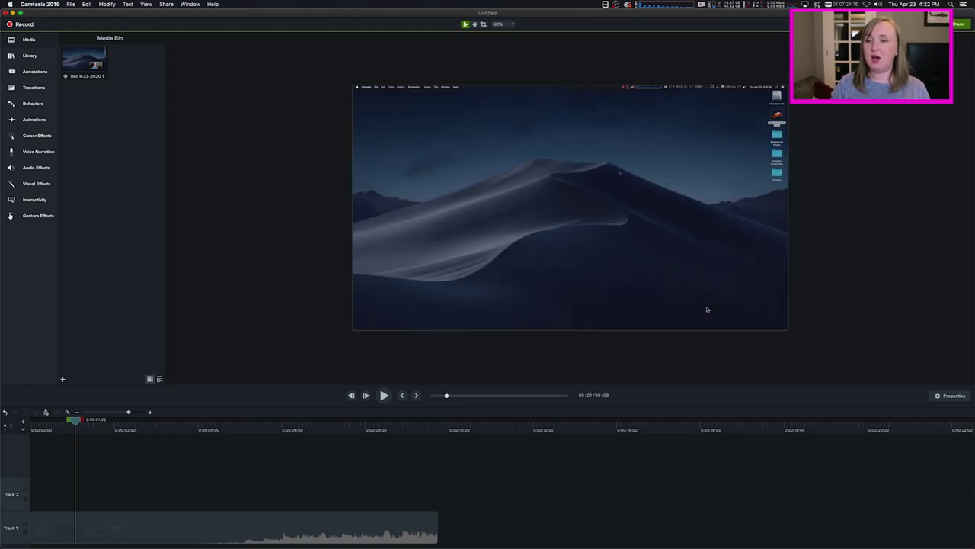
{"action": "key", "text": "super+z"}
Separate video and audio for both the webcam clip on Track 2 and the screen recording clip on Track 1
{"action": "left_click", "coordinate": [180, 531]}
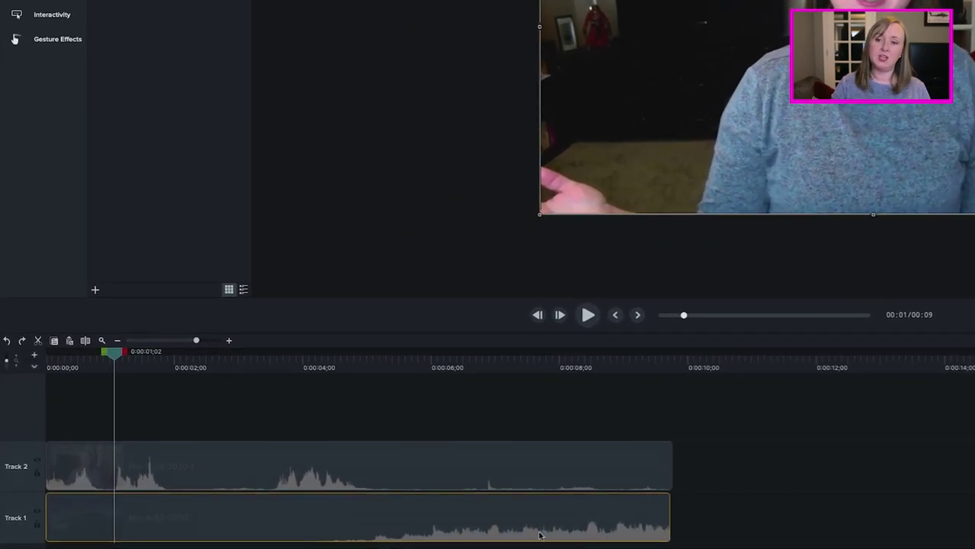
{"action": "left_click", "coordinate": [518, 471]}
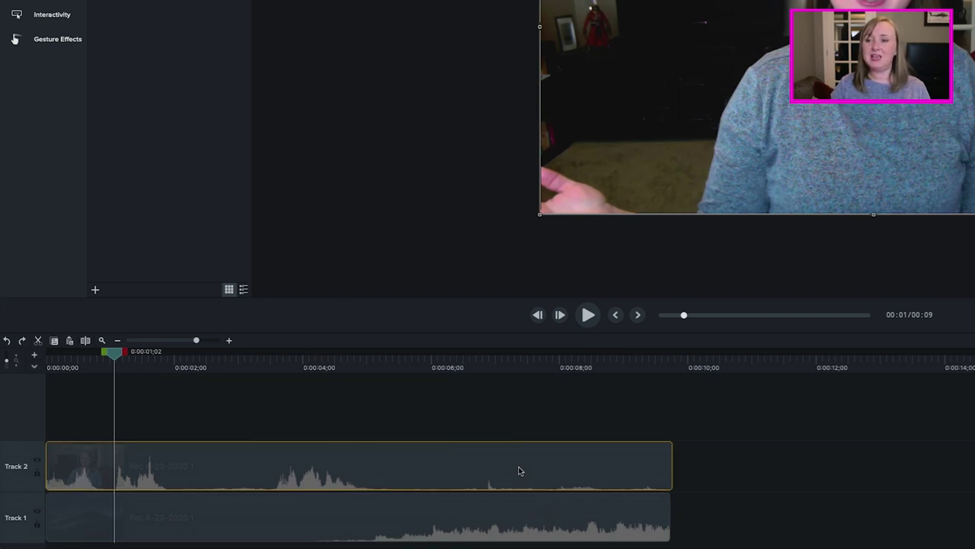
{"action": "right_click", "coordinate": [398, 468]}
{"action": "left_click", "coordinate": [428, 426]}
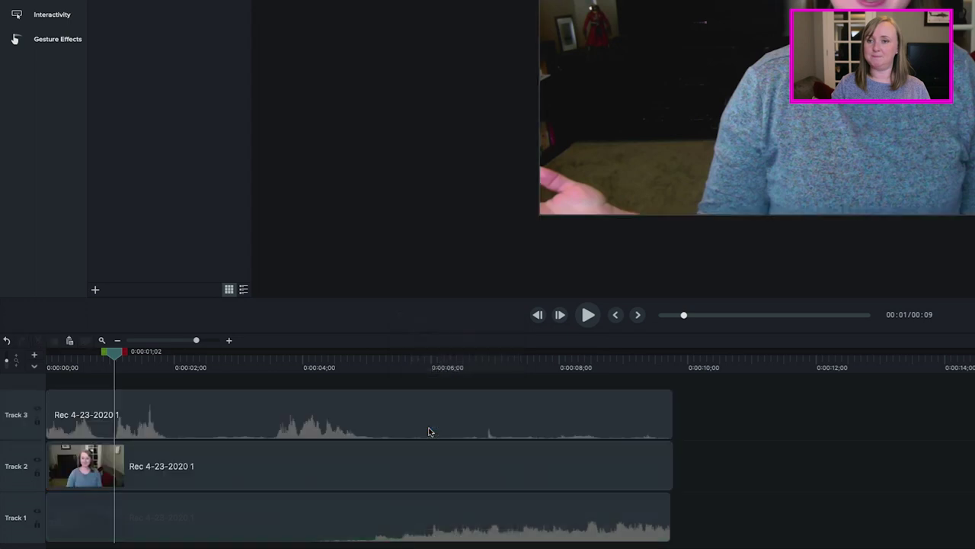
{"action": "right_click", "coordinate": [406, 511]}
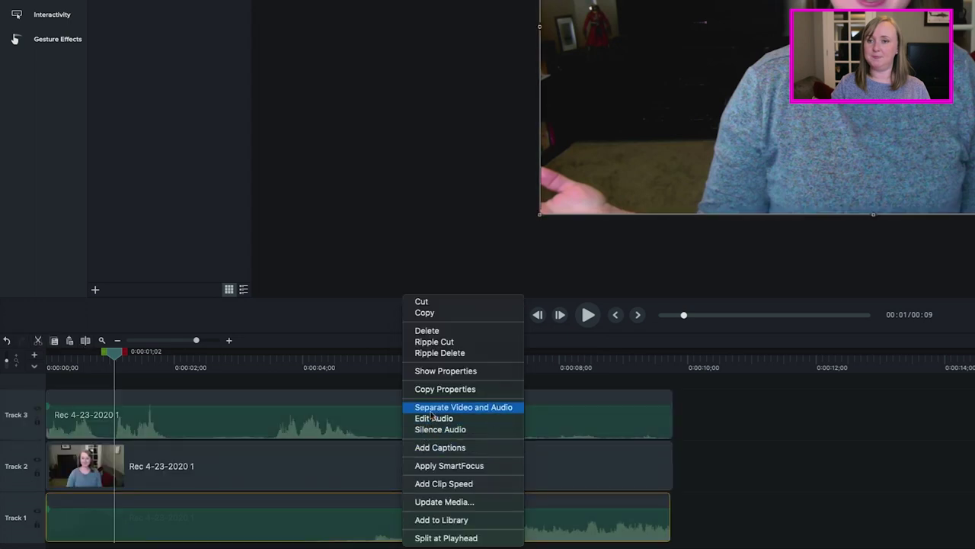
{"action": "left_click", "coordinate": [431, 408]}
Play back the separated clips twice from around the 5-second mark to check their audio
{"action": "left_click_drag", "start_coordinate": [443, 333], "coordinate": [440, 251]}
{"action": "left_click", "coordinate": [409, 379]}
{"action": "left_click", "coordinate": [394, 274]}
{"action": "key", "text": "space"}
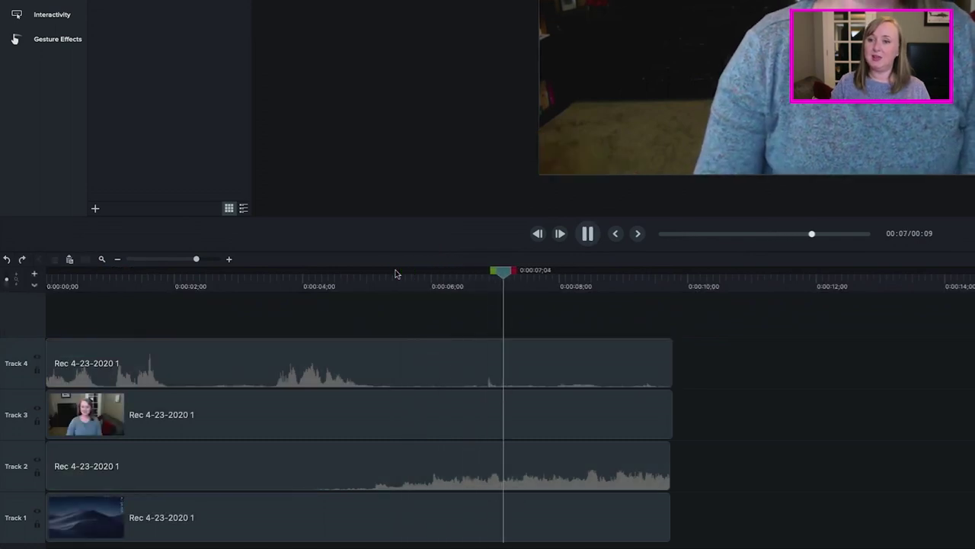
{"action": "key", "text": "space"}
{"action": "left_click", "coordinate": [374, 274]}
{"action": "key", "text": "space"}
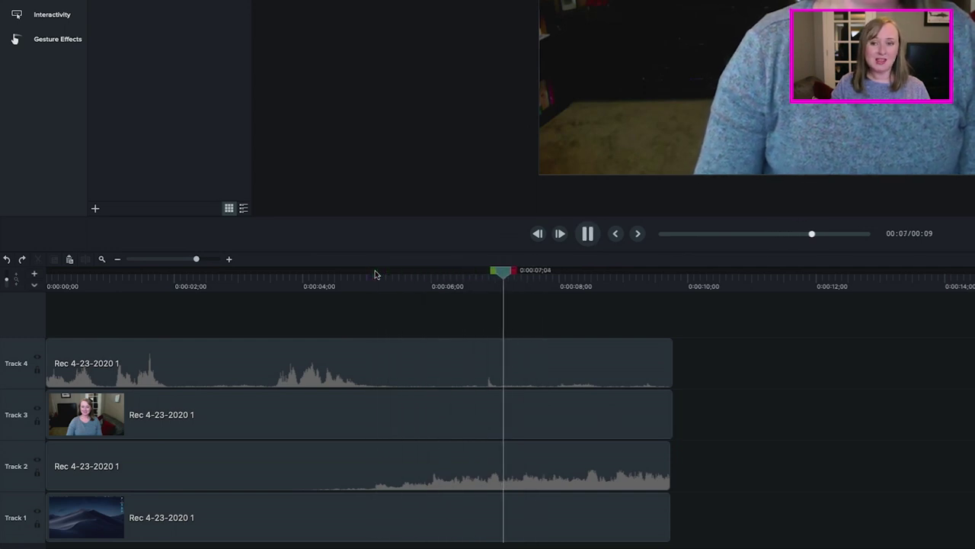
{"action": "key", "text": "space"}
Try deleting the audio clip on Track 2, undo the deletion, and lower that clip's volume to about 55%
{"action": "left_click", "coordinate": [586, 456]}
{"action": "key", "text": "Delete"}
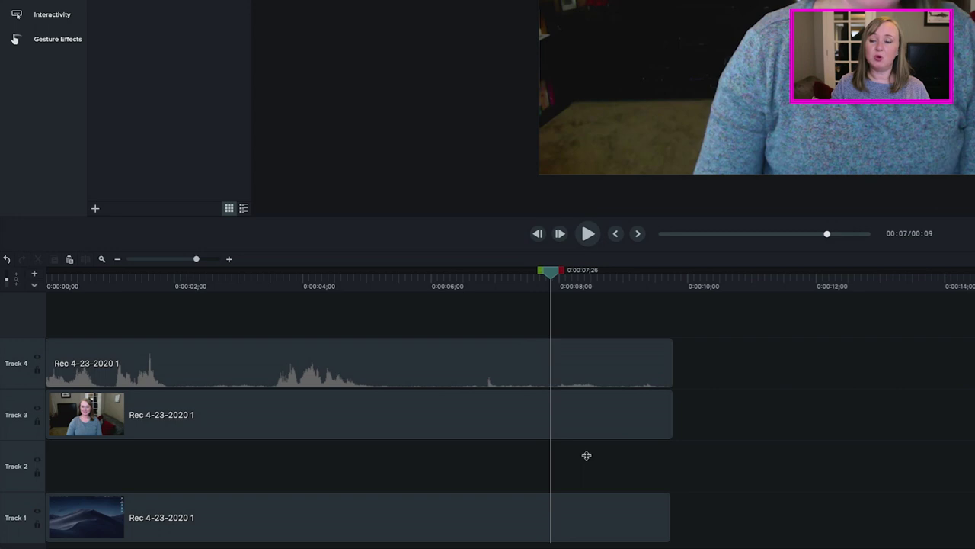
{"action": "key", "text": "ctrl+z"}
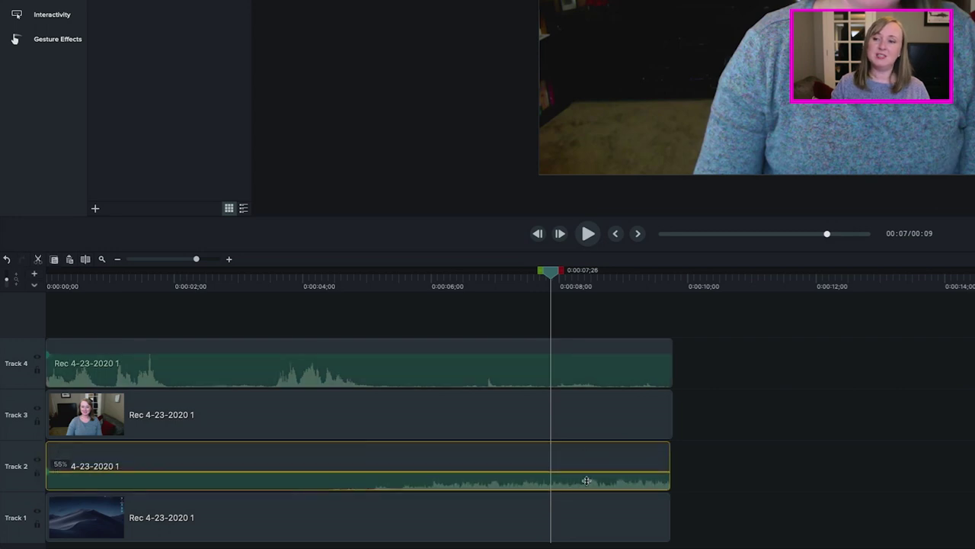
Split the clips on all four tracks at 0:00:01;03 and again at 0:00:01;25
{"action": "left_click_drag", "start_coordinate": [187, 273], "coordinate": [118, 261]}
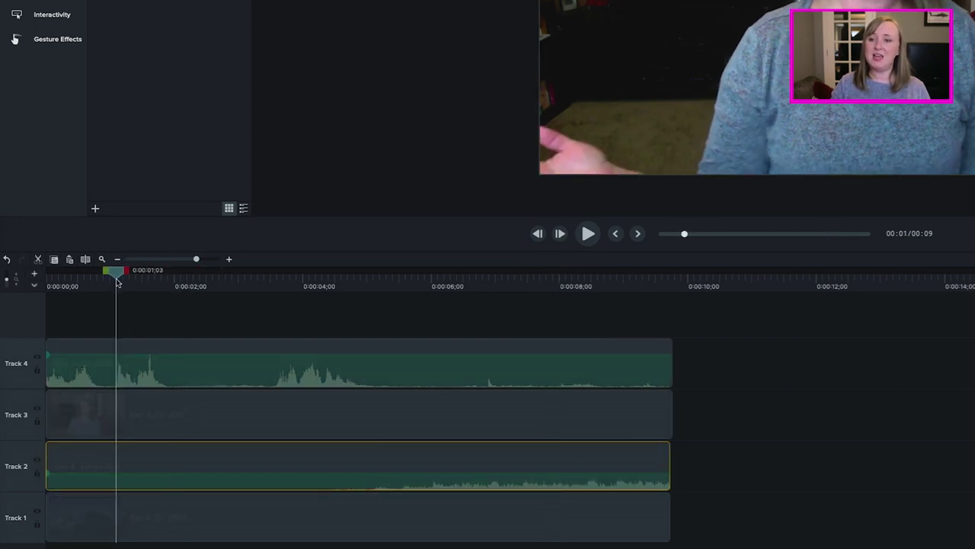
{"action": "left_click_drag", "start_coordinate": [163, 318], "coordinate": [239, 510]}
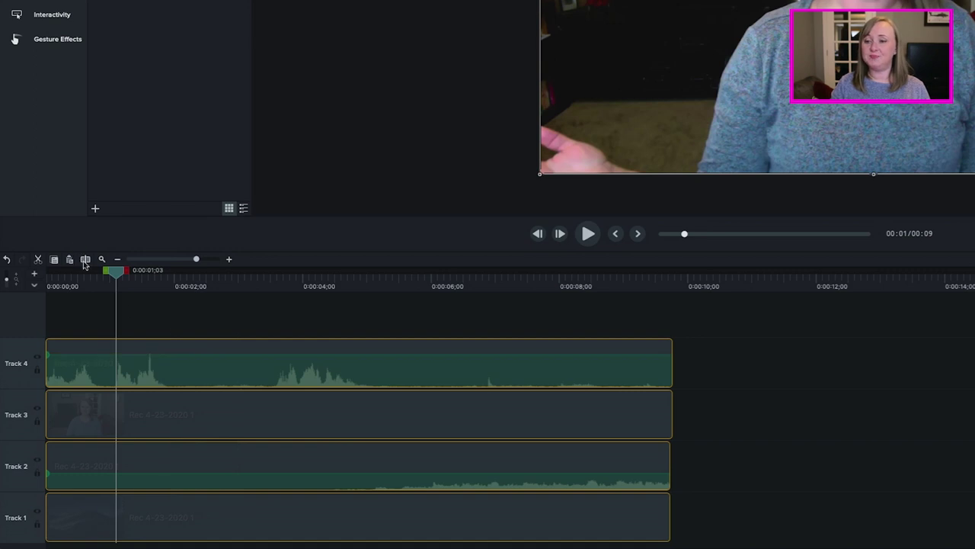
{"action": "left_click", "coordinate": [85, 260]}
{"action": "left_click_drag", "start_coordinate": [116, 271], "coordinate": [168, 276]}
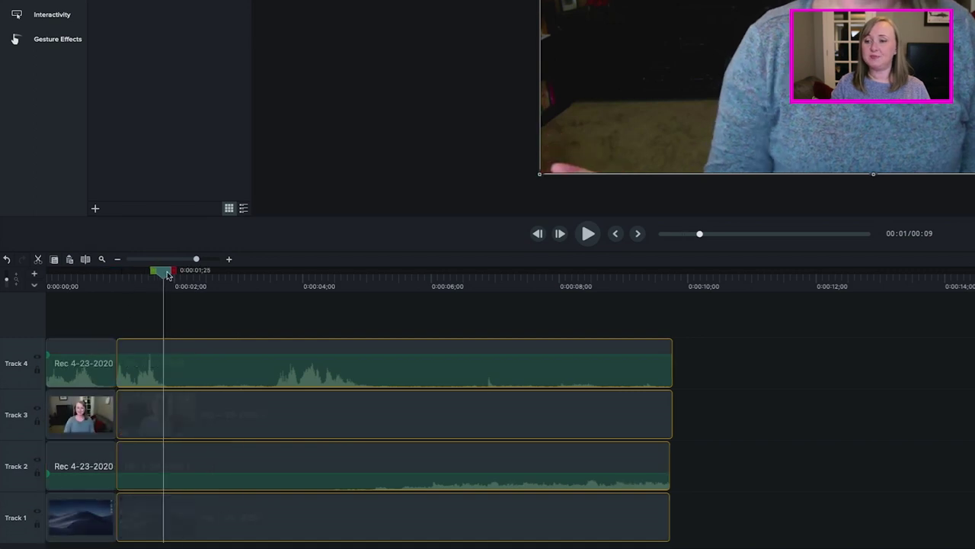
{"action": "left_click", "coordinate": [85, 260]}
Delete the short section between the two cuts on all four tracks and close the gap it leaves
{"action": "left_click_drag", "start_coordinate": [154, 336], "coordinate": [142, 507]}
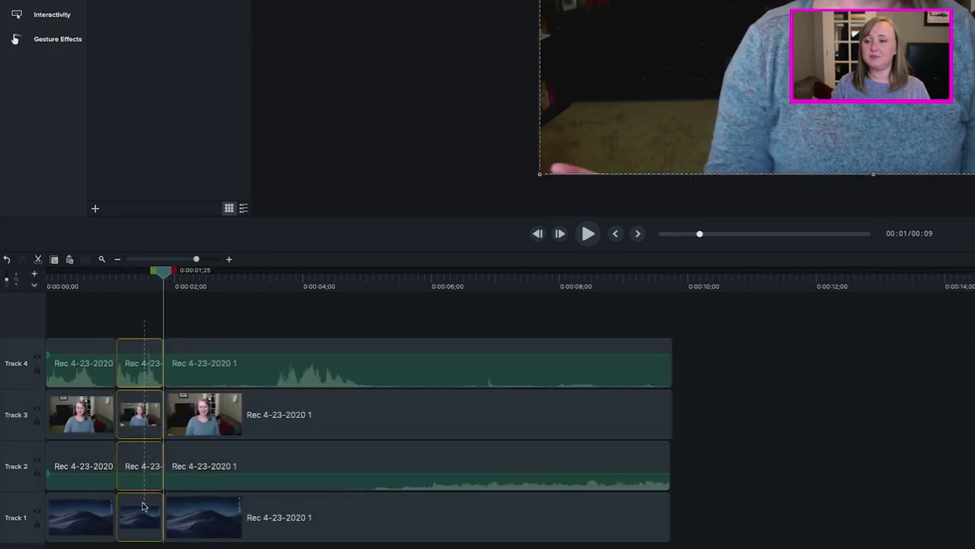
{"action": "key", "text": "Delete"}
{"action": "left_click_drag", "start_coordinate": [409, 526], "coordinate": [344, 523]}
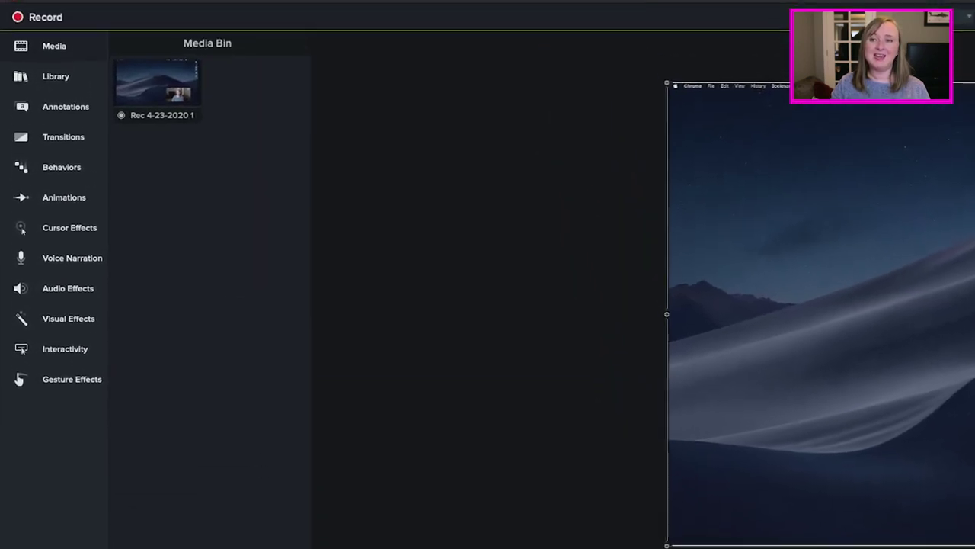
Apply the Rings left-click cursor effect to the screen-recording clip after the cut on Track 1
{"action": "left_click", "coordinate": [79, 228]}
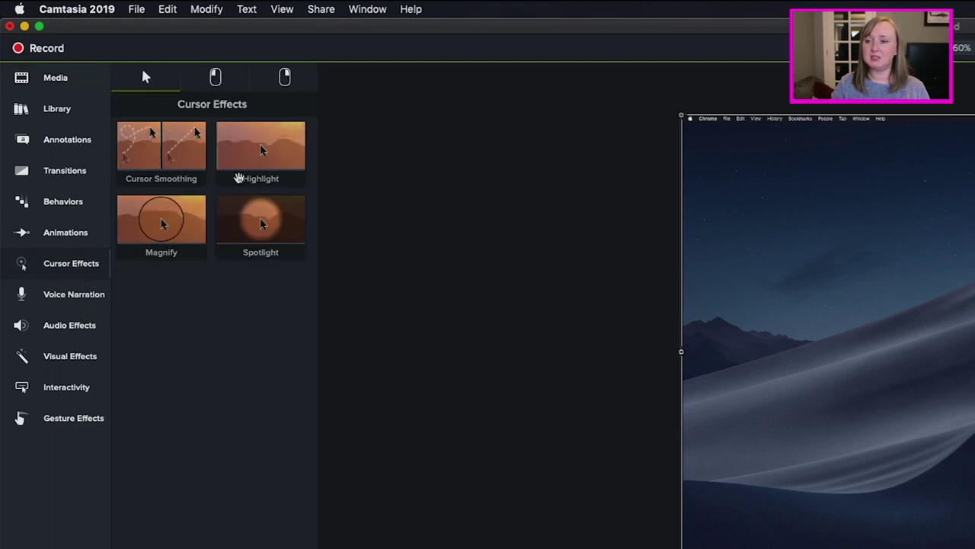
{"action": "left_click", "coordinate": [218, 77]}
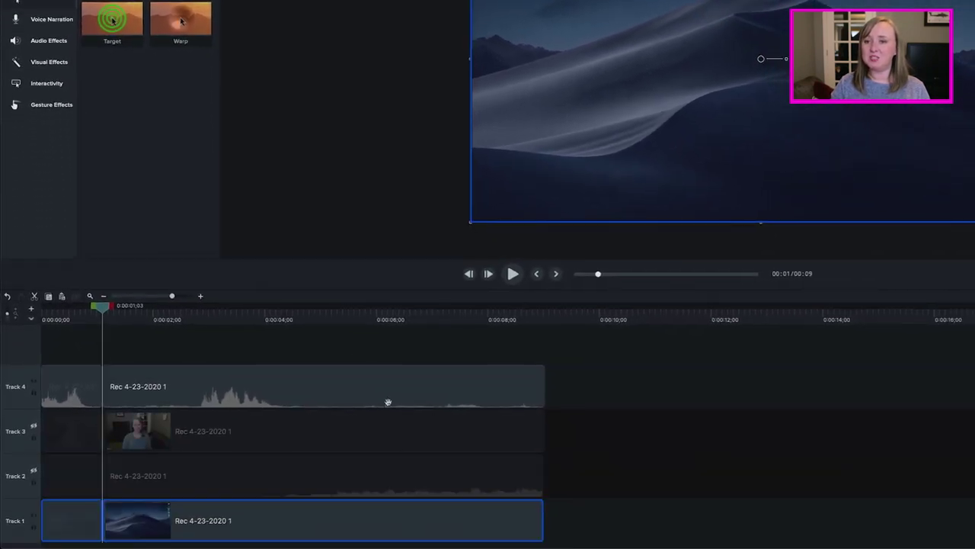
{"action": "left_click_drag", "start_coordinate": [387, 401], "coordinate": [407, 511]}
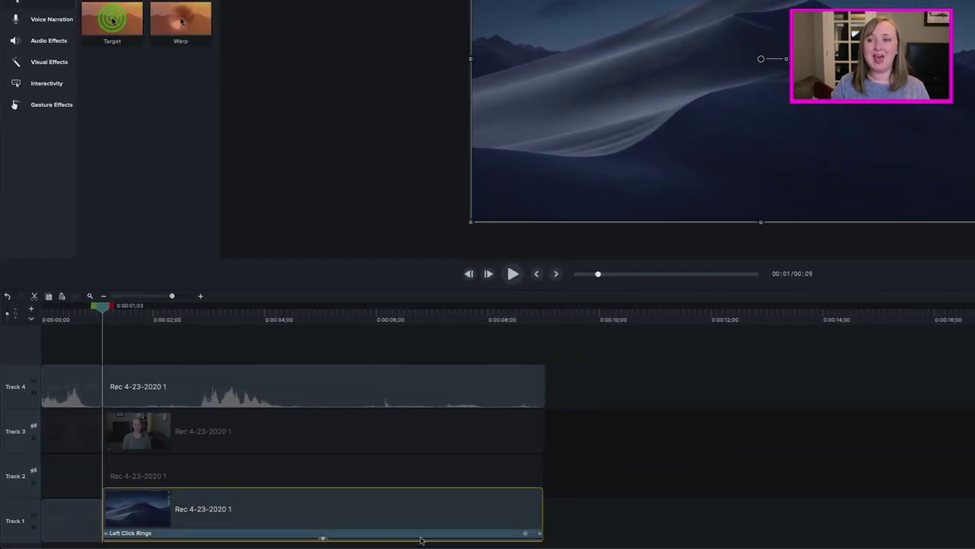
Play back the last seconds of the timeline to check the click rings on the screen recording
{"action": "left_click", "coordinate": [513, 320]}
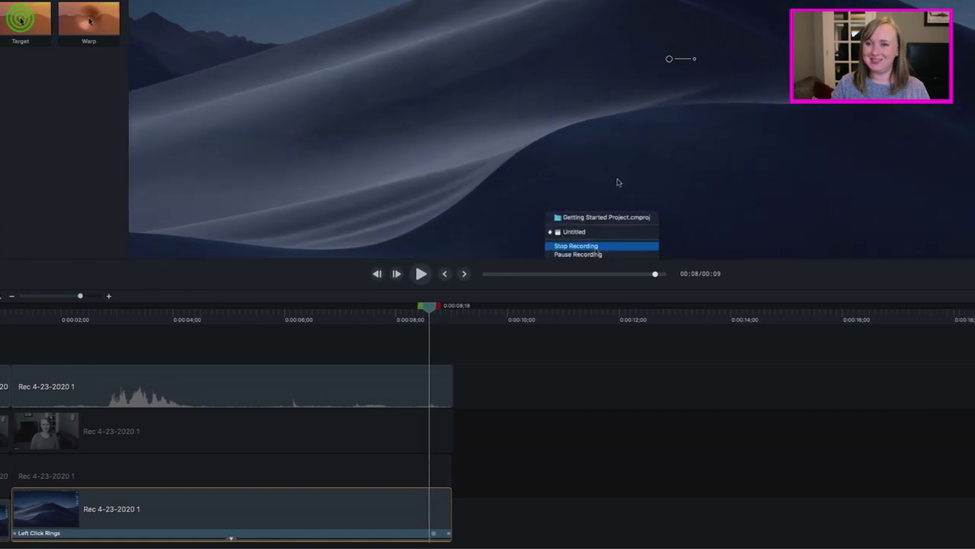
{"action": "mouse_move", "coordinate": [377, 307]}
{"action": "left_mouse_down"}
{"action": "mouse_move", "coordinate": [388, 306]}
{"action": "mouse_move", "coordinate": [368, 309]}
{"action": "left_mouse_up"}
{"action": "key", "text": "space"}
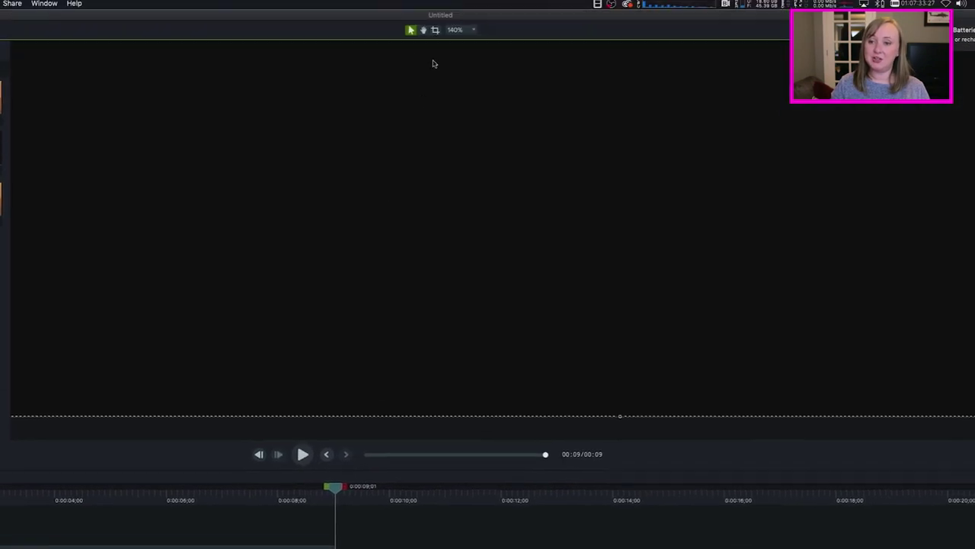
Place the playhead at 0:00:00;28 and delete the clips after the cut on Tracks 2 and 3
{"action": "left_click", "coordinate": [466, 34]}
{"action": "left_click", "coordinate": [466, 44]}
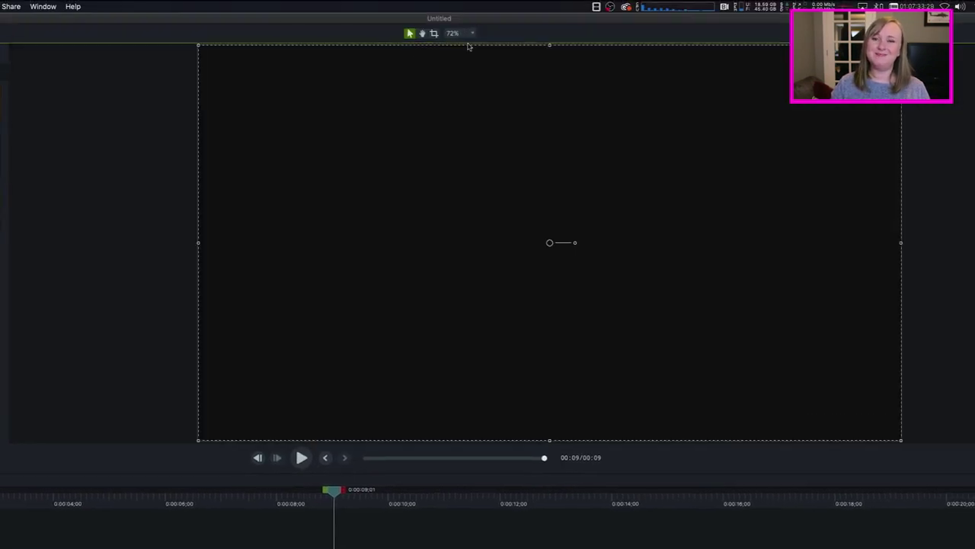
{"action": "left_click_drag", "start_coordinate": [332, 494], "coordinate": [304, 494]}
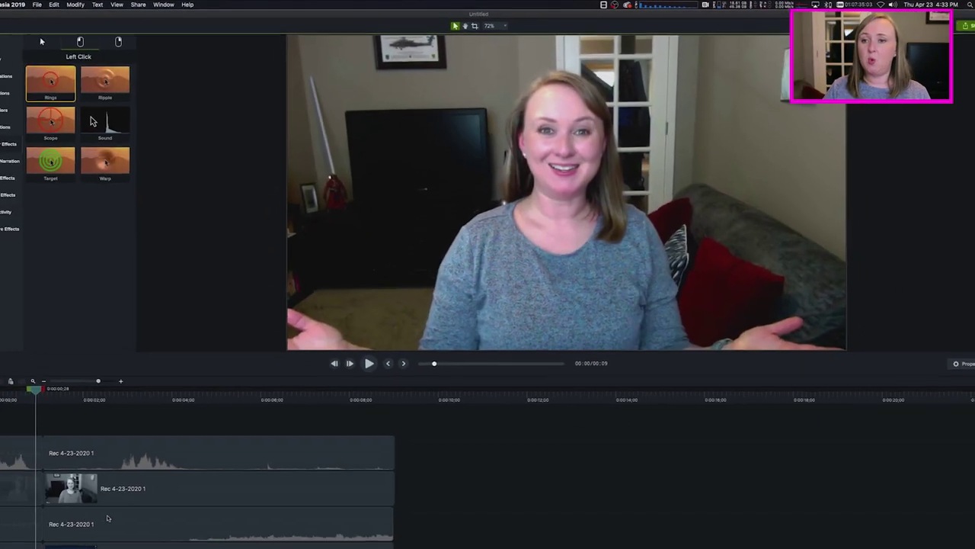
{"action": "left_click", "coordinate": [170, 461]}
{"action": "key", "text": "Delete"}
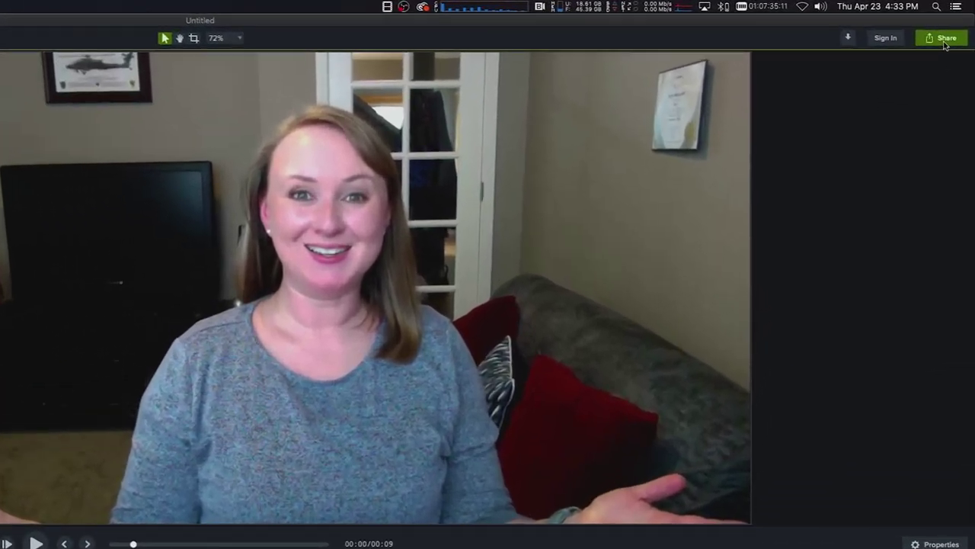
Start sharing the project as a local file and name the export Sample.mp4
{"action": "left_click", "coordinate": [950, 29]}
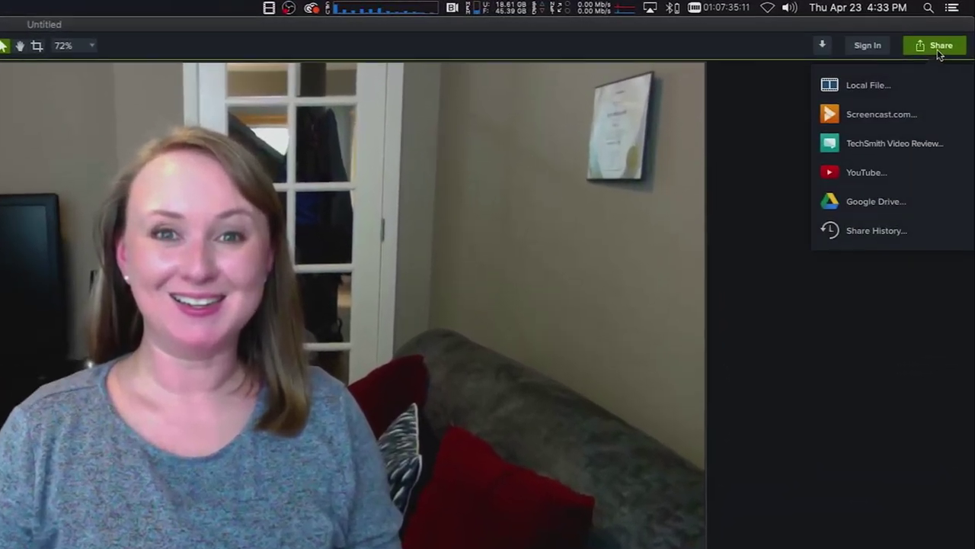
{"action": "left_click", "coordinate": [865, 88]}
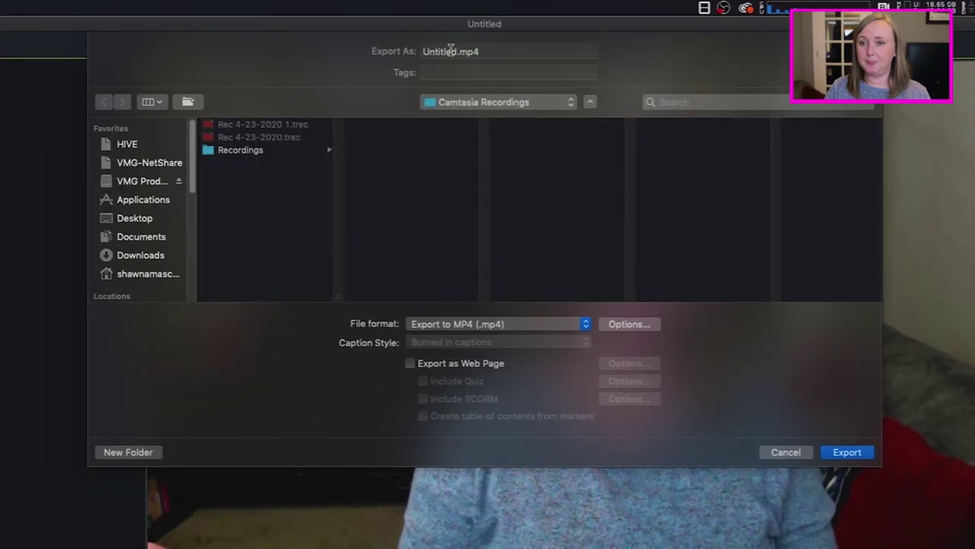
{"action": "double_click", "coordinate": [451, 52]}
{"action": "type", "text": "Sample"}
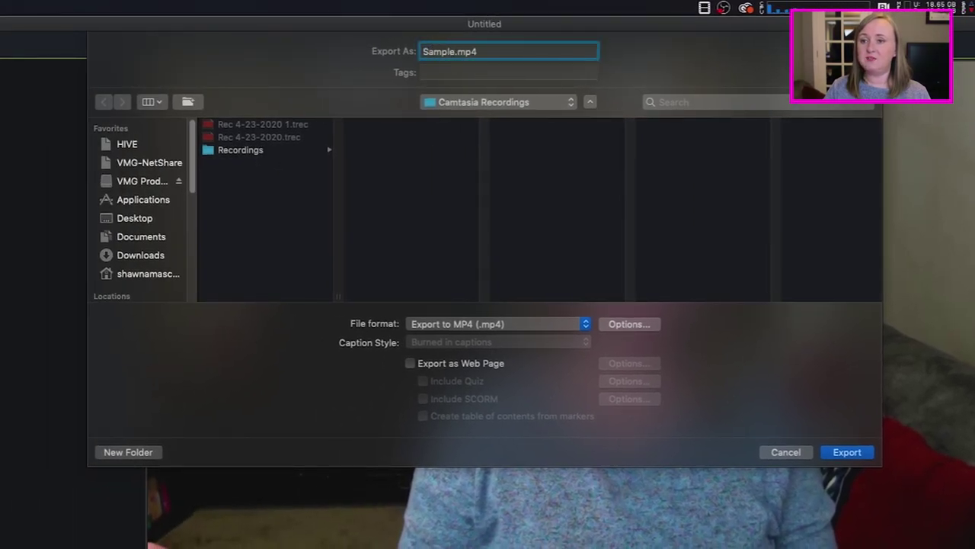
Try the QuickTime Movie (.mov) file format with Apple ProRes 422 as its compression type
{"action": "left_click", "coordinate": [585, 325]}
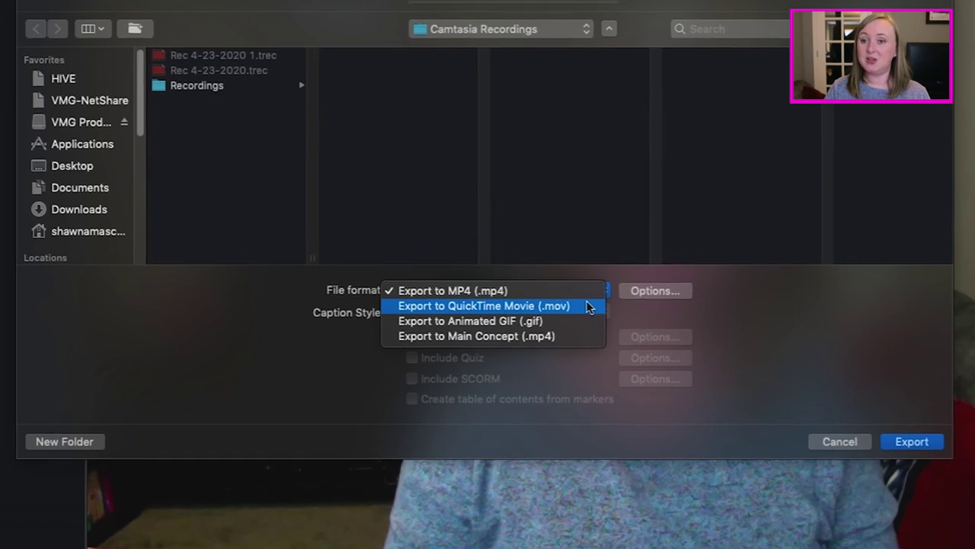
{"action": "left_click", "coordinate": [588, 305]}
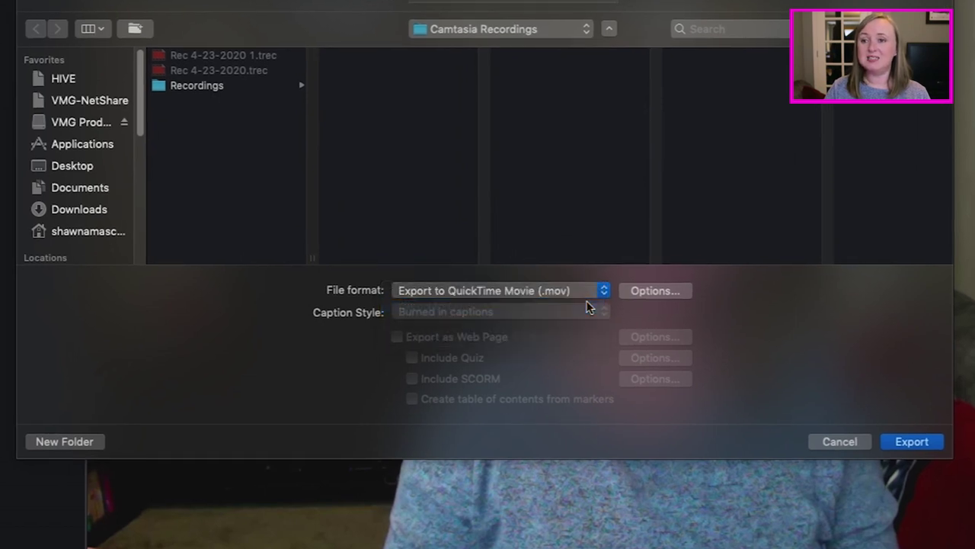
{"action": "left_click", "coordinate": [655, 296]}
{"action": "left_click", "coordinate": [428, 237]}
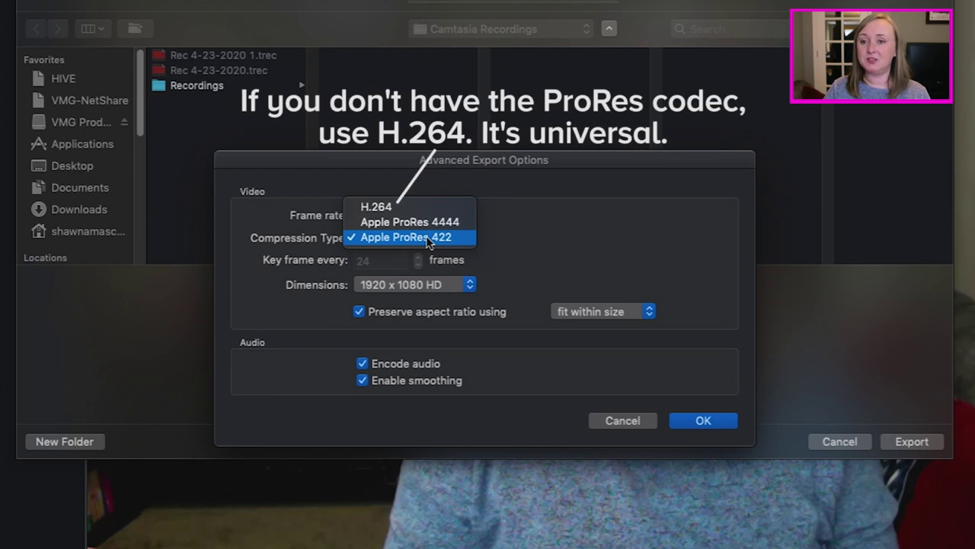
{"action": "left_click", "coordinate": [428, 238]}
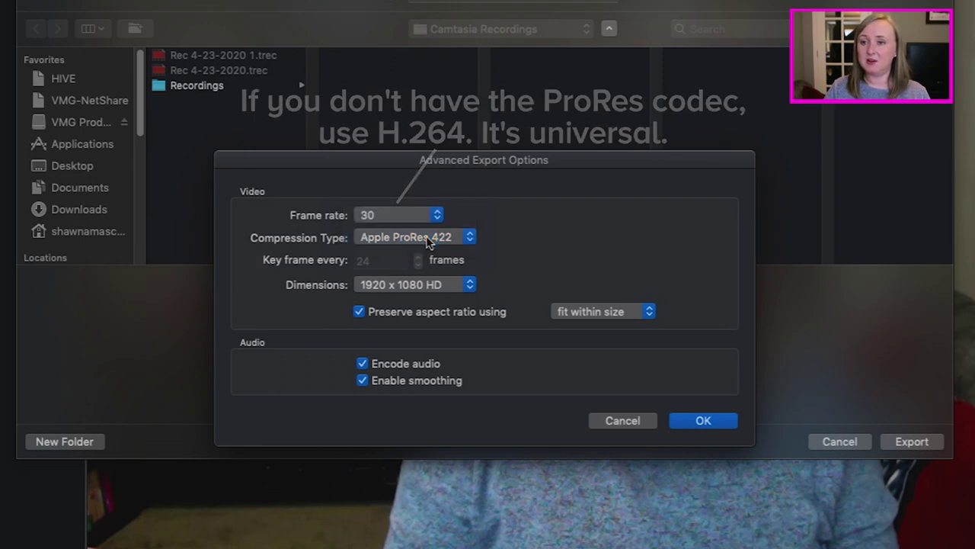
Try the Current and 1920 x 1080 HD dimensions, discard these export options and return the file format to MP4
{"action": "left_click", "coordinate": [427, 284]}
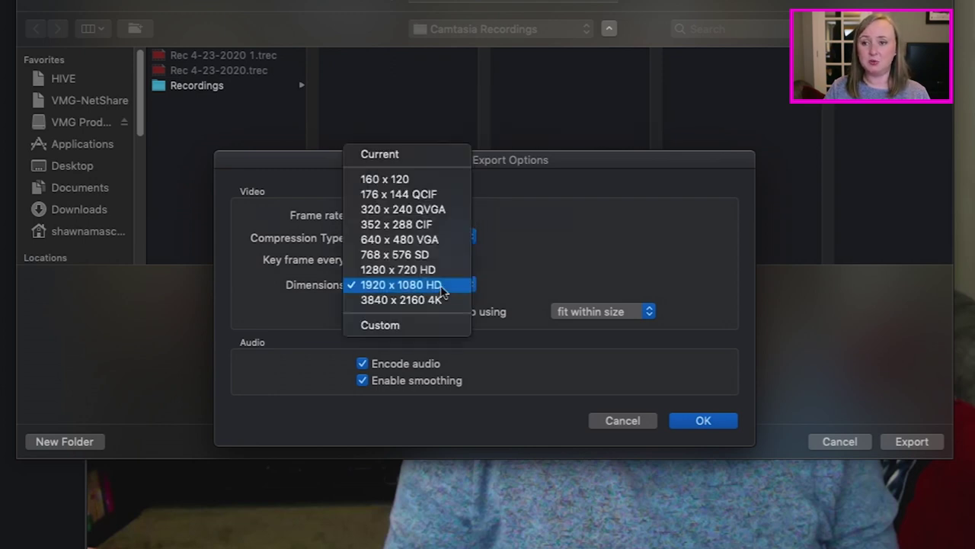
{"action": "left_click", "coordinate": [411, 155]}
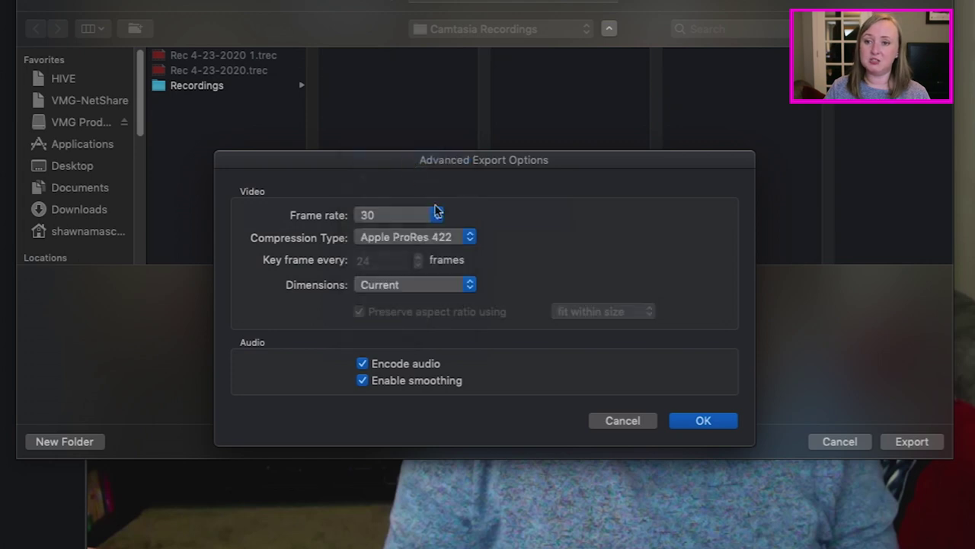
{"action": "left_click", "coordinate": [409, 290]}
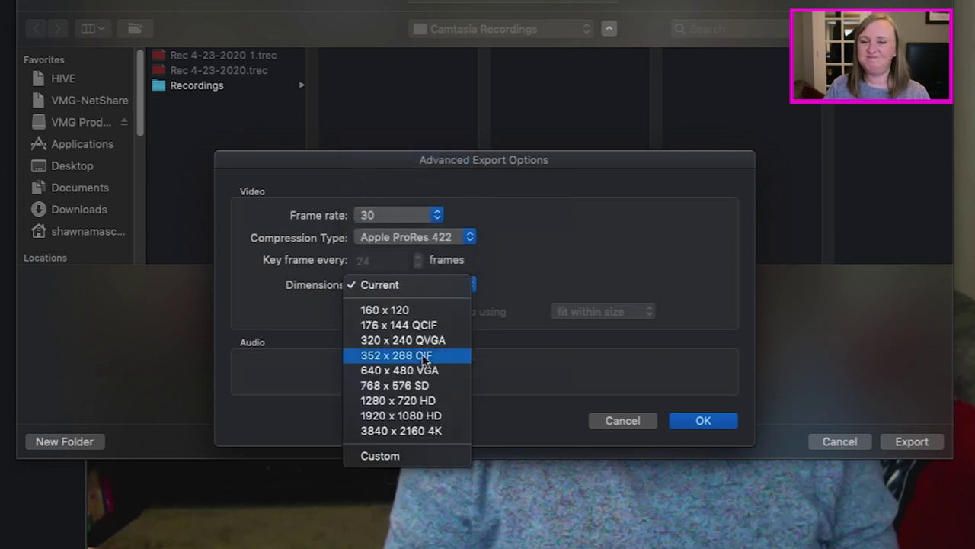
{"action": "left_click", "coordinate": [424, 416]}
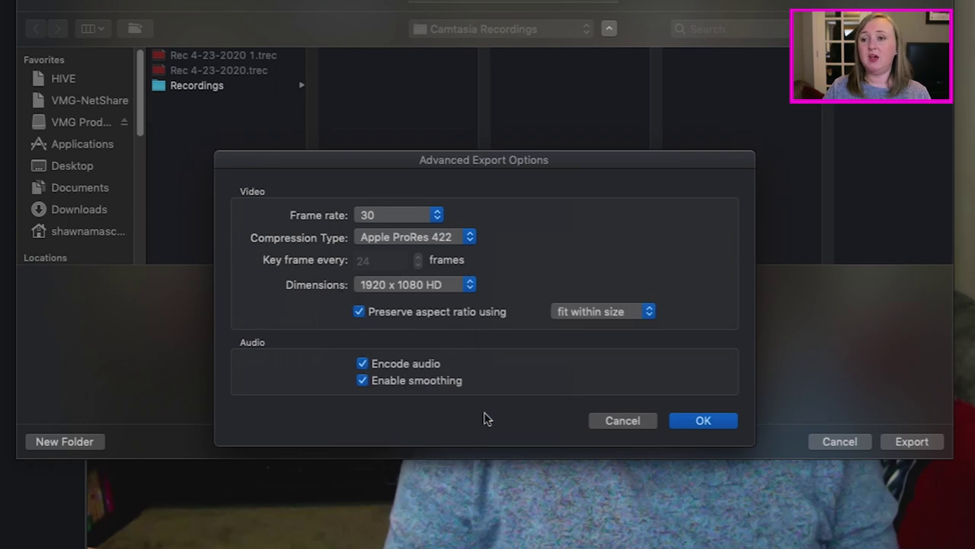
{"action": "left_click", "coordinate": [616, 422]}
{"action": "left_click", "coordinate": [602, 290]}
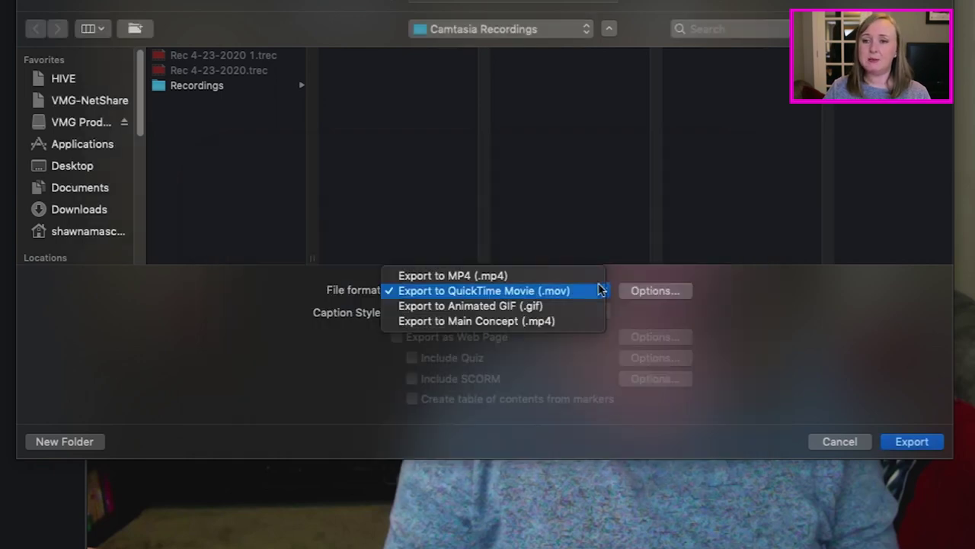
{"action": "left_click", "coordinate": [544, 277]}
In the MP4 export options, keep the frame rate at 30 and set the dimensions to 1920 x 1080 HD
{"action": "left_click", "coordinate": [640, 293]}
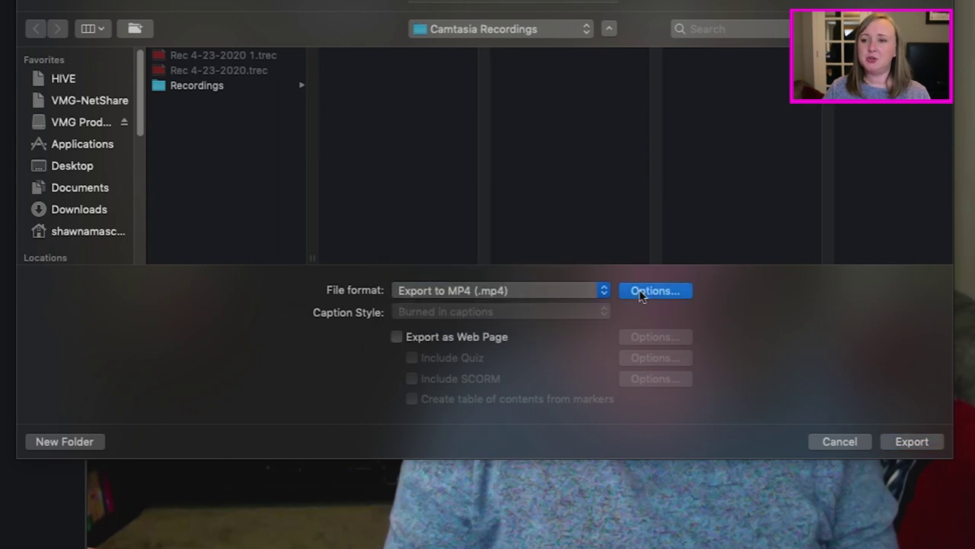
{"action": "left_click", "coordinate": [458, 190]}
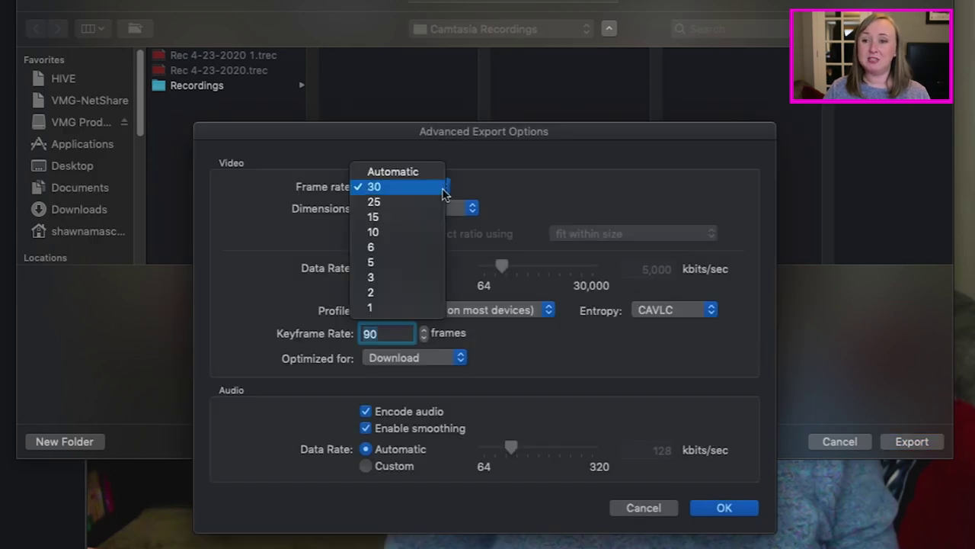
{"action": "left_click", "coordinate": [384, 194]}
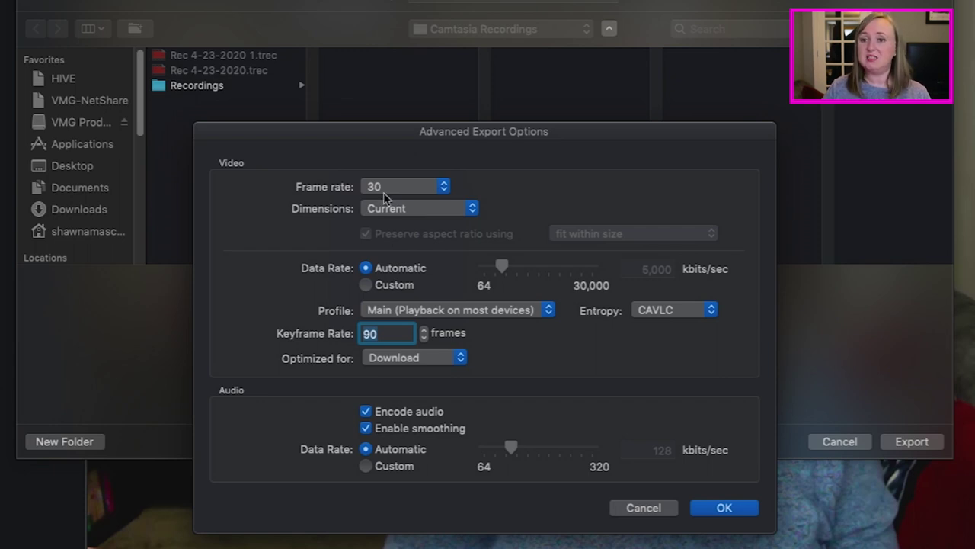
{"action": "left_click", "coordinate": [395, 212]}
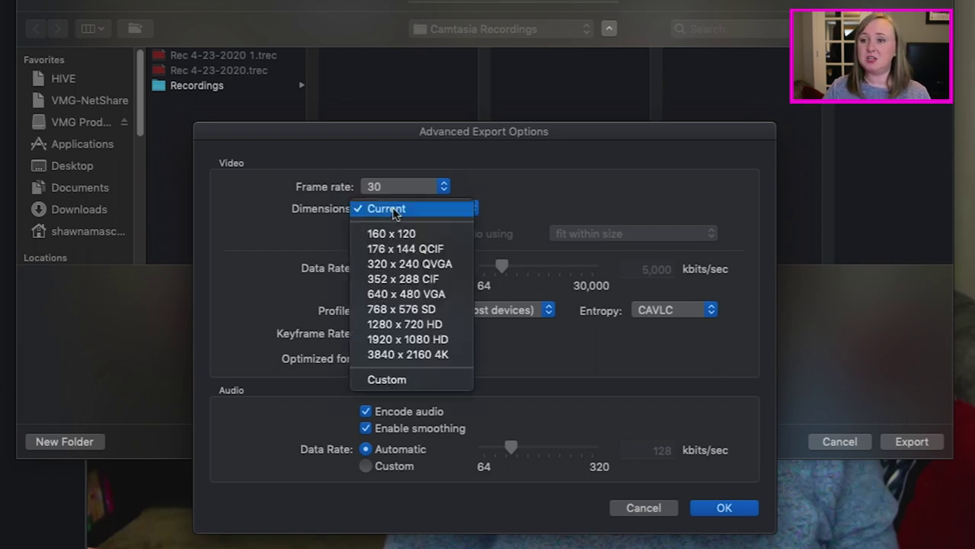
{"action": "left_click", "coordinate": [442, 340]}
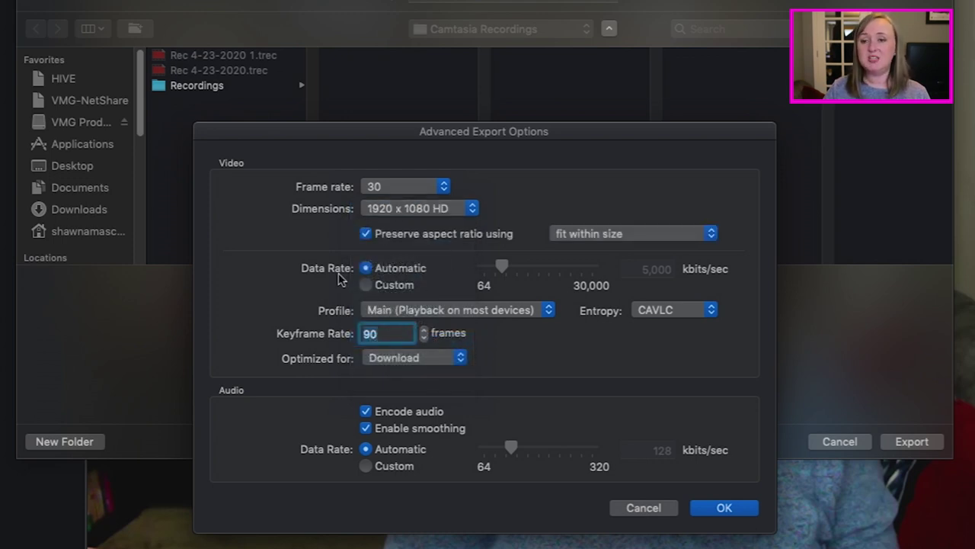
Set a custom video data rate of about 10,700 kbits/sec and accept the export options
{"action": "left_click", "coordinate": [367, 286]}
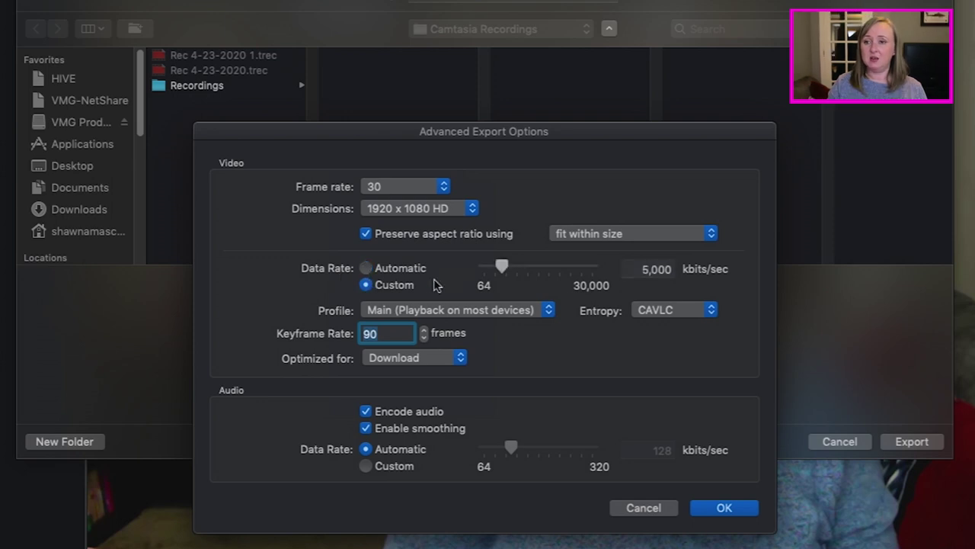
{"action": "left_click_drag", "start_coordinate": [503, 272], "coordinate": [525, 272]}
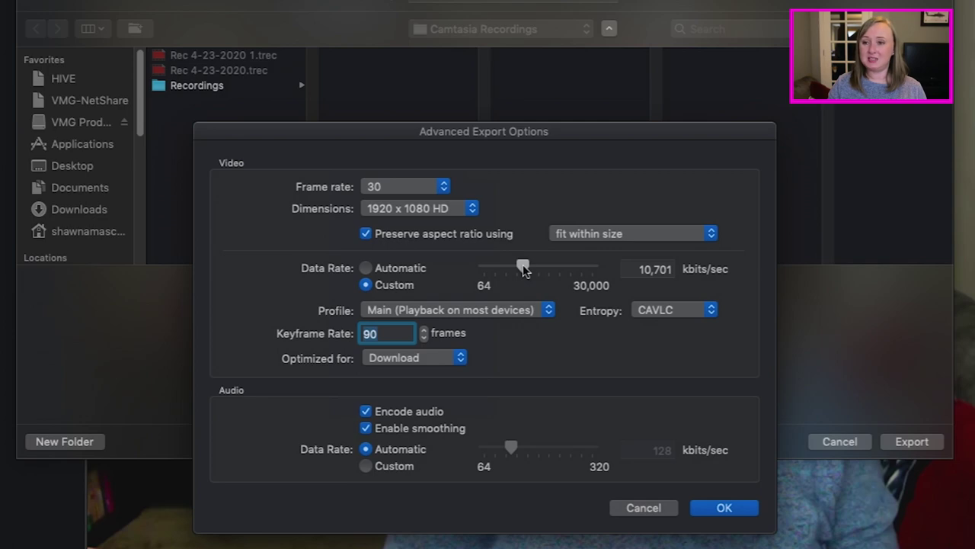
{"action": "left_click", "coordinate": [739, 509]}
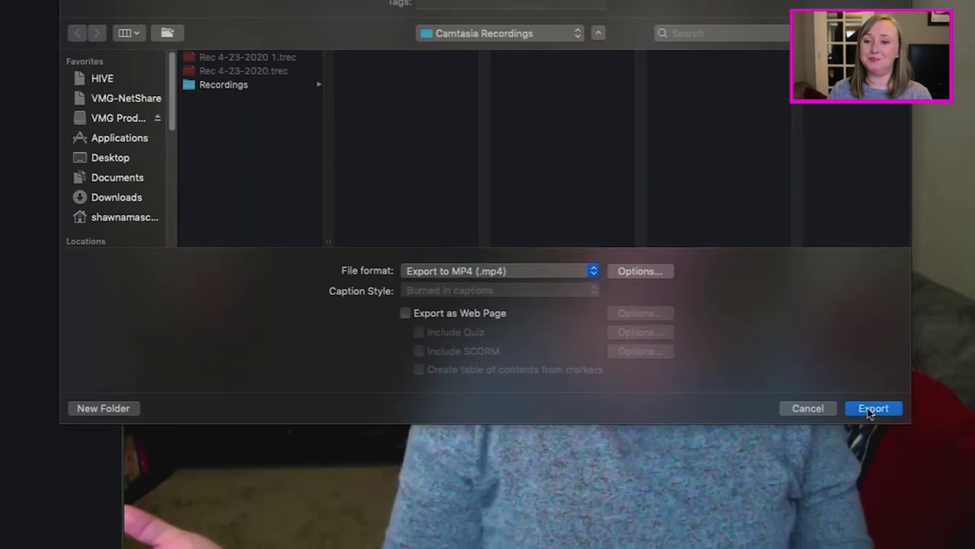
Export Sample.mp4 and preview the finished file from its folder in Finder
{"action": "left_click", "coordinate": [912, 442]}
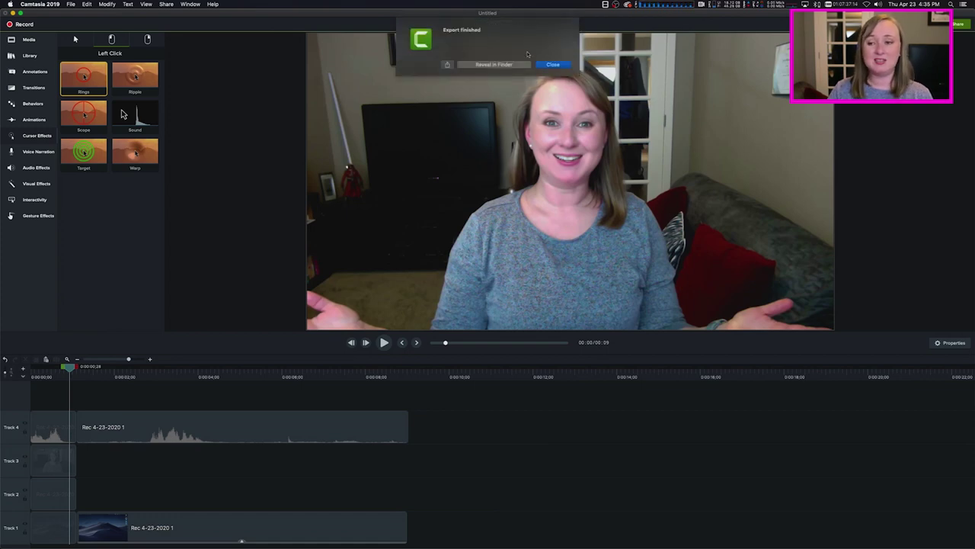
{"action": "left_click", "coordinate": [496, 64]}
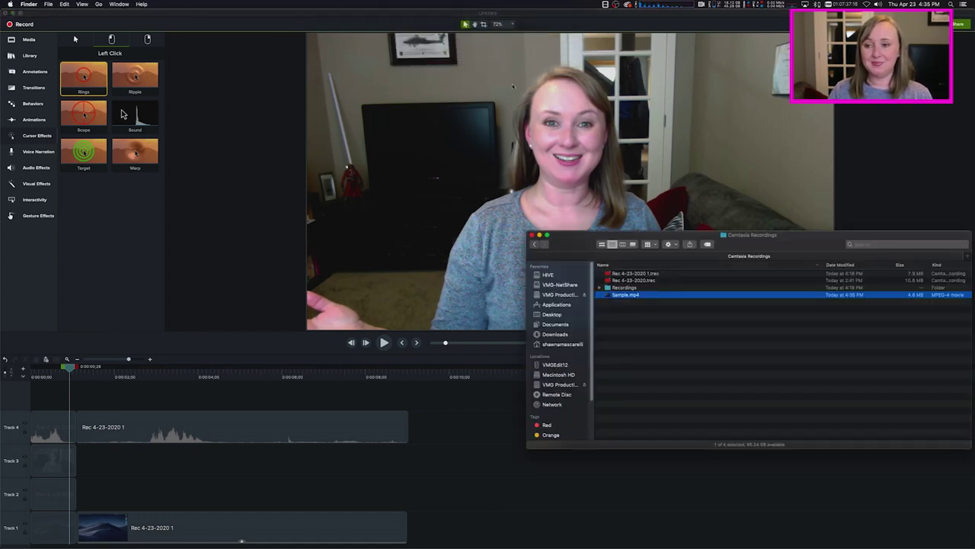
{"action": "key", "text": "space"}
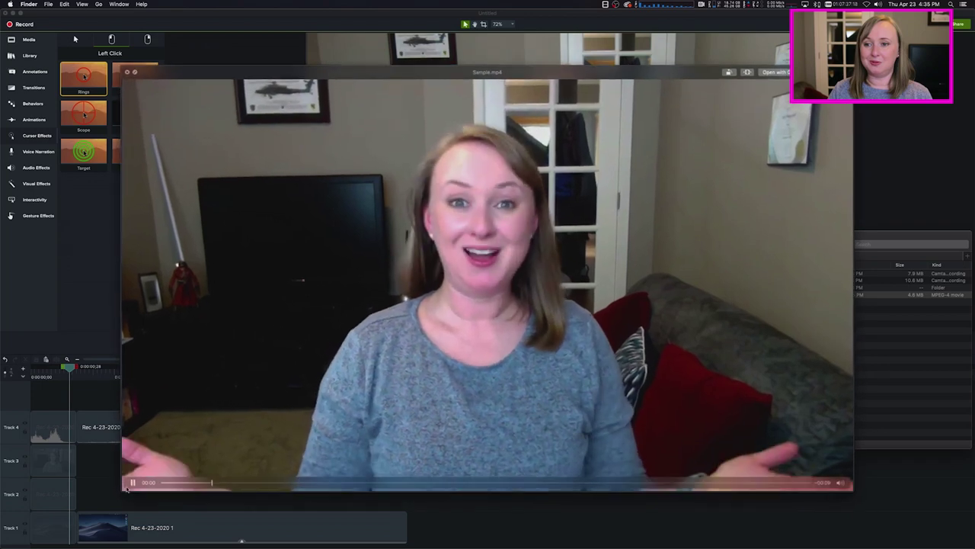